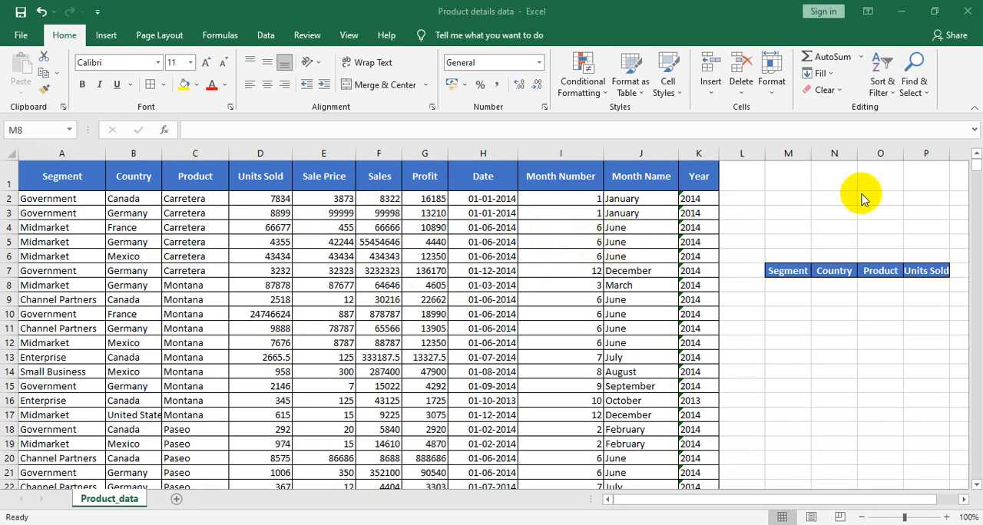
Step: Copy the Segment and Country values in A2:B6 into the small lookup table, starting at M8
click(788, 273)
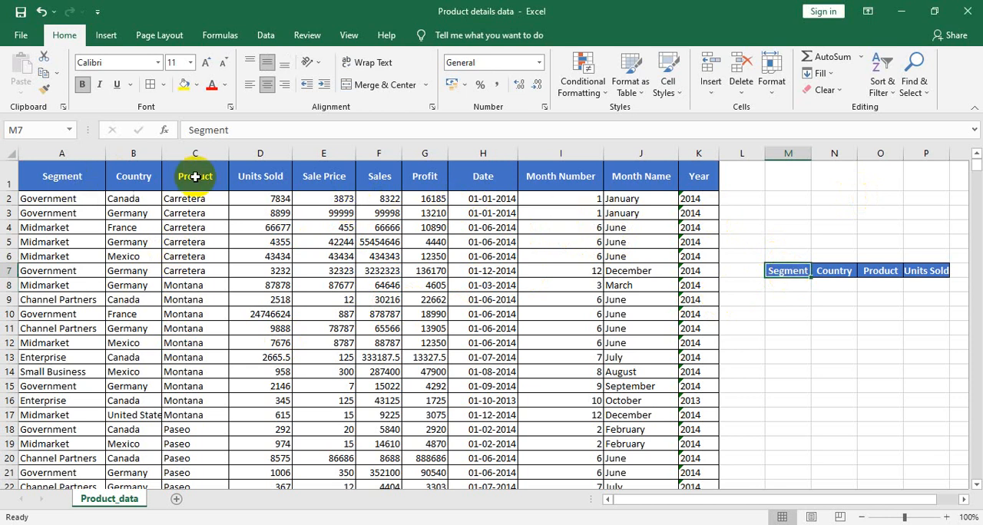
click(789, 282)
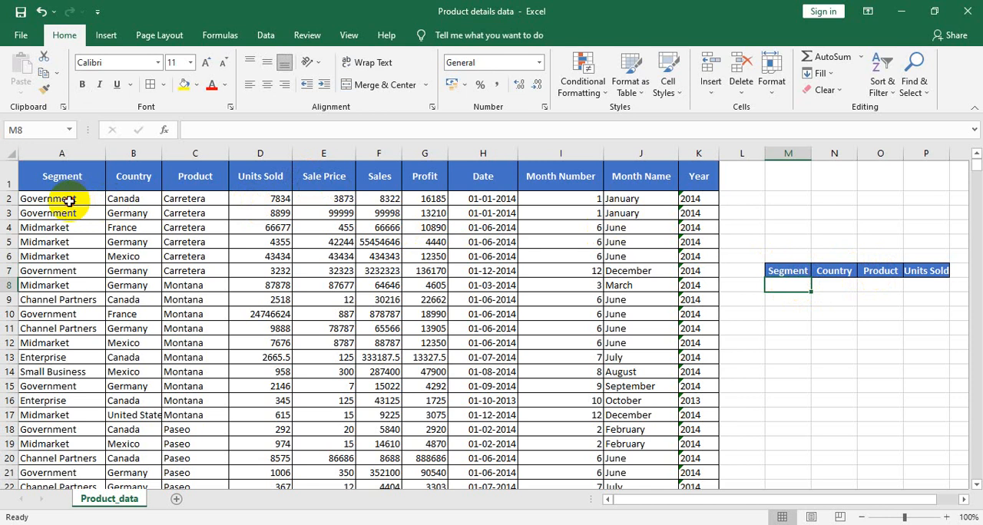
click(69, 201)
key(shift+Right)
key(shift+Down)
key(shift+Down)
key(shift+Down)
key(shift+Down)
key(shift+Down)
key(shift+Down)
key(shift+Down)
key(shift+Down)
key(shift+Down)
key(shift+Down)
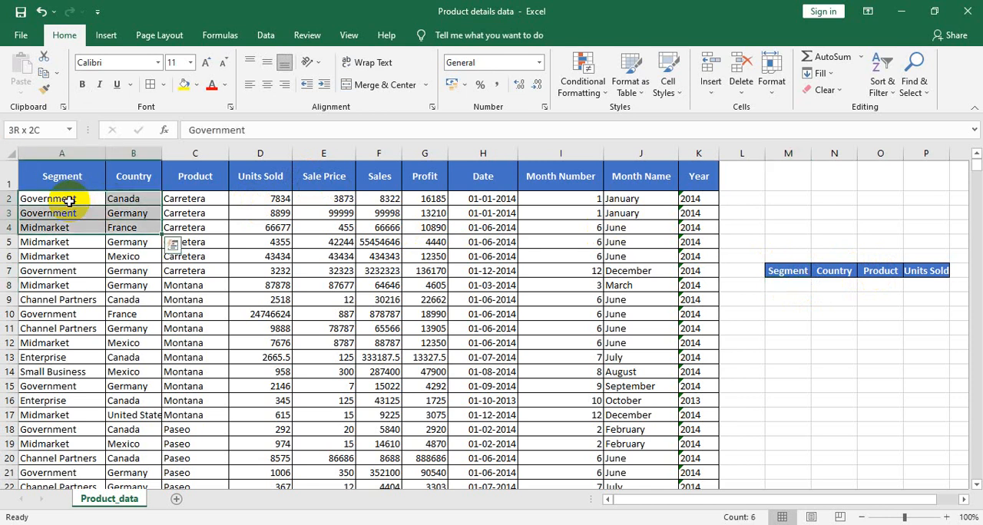
key(shift+Up)
key(shift+Up)
key(shift+Up)
key(shift+Up)
key(shift+Up)
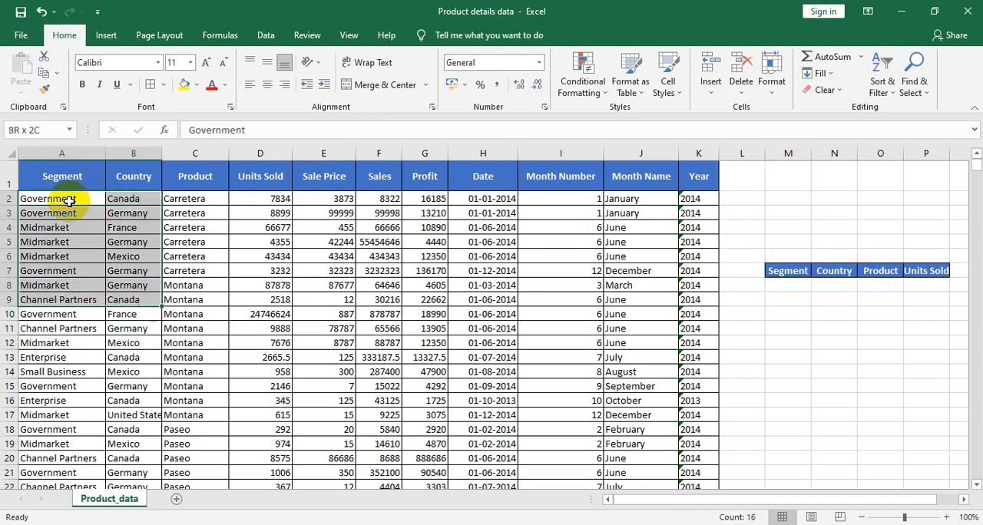
key(shift+Down)
key(shift+Down)
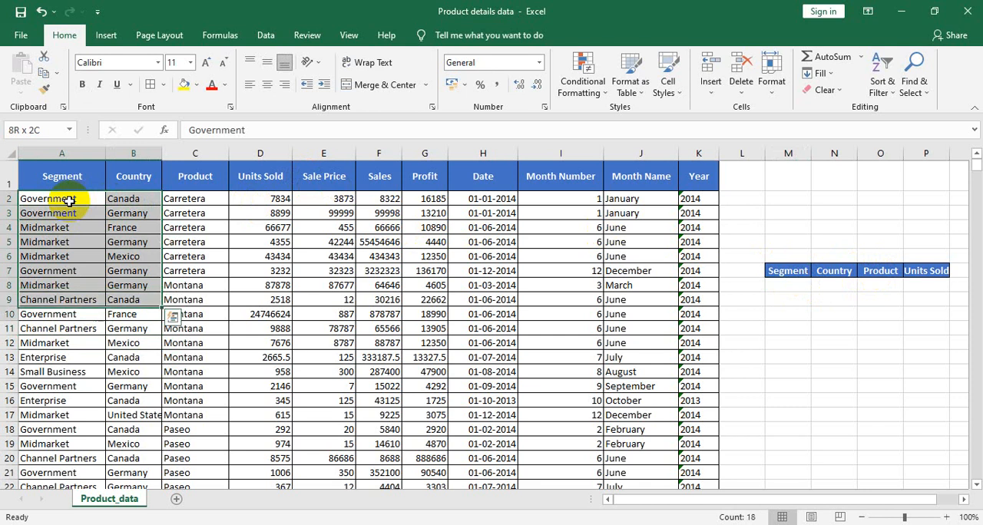
key(shift+Up)
key(shift+Up)
key(shift+Up)
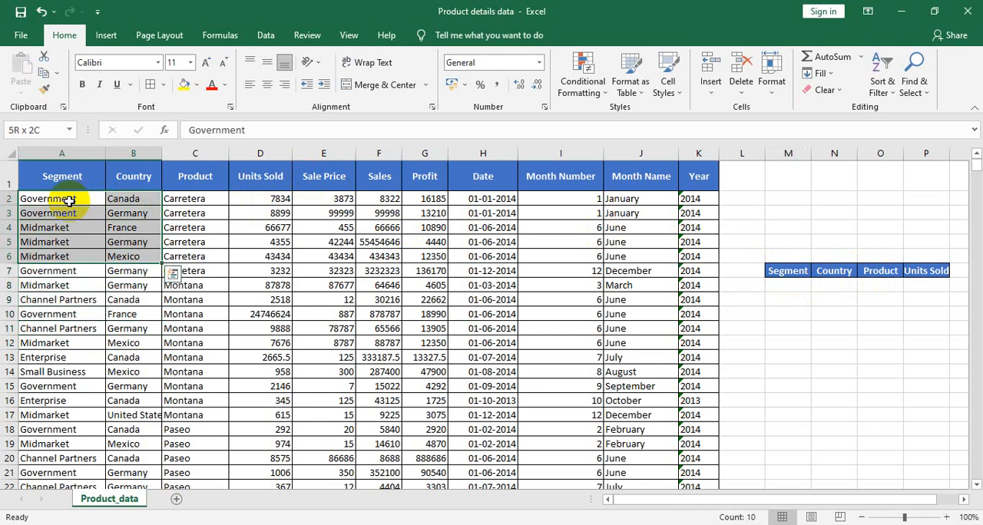
key(ctrl+c)
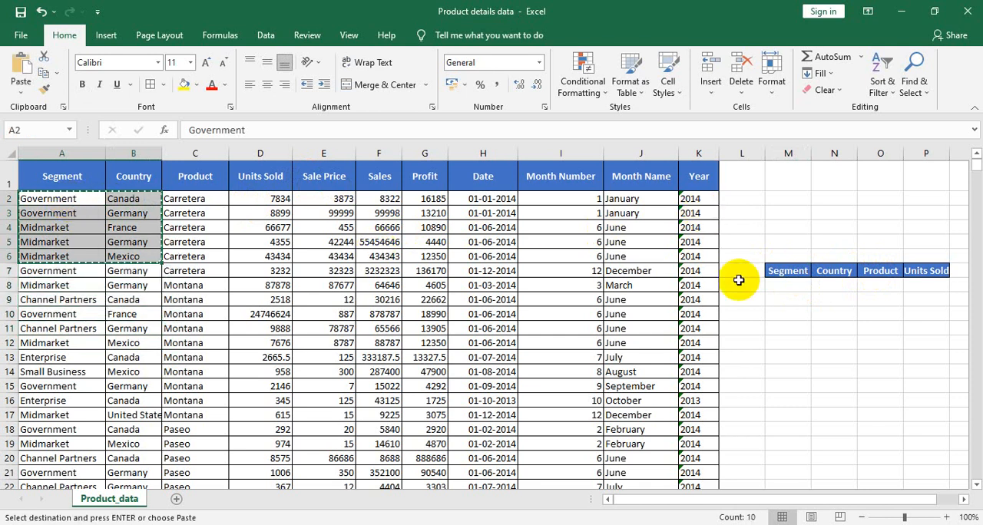
click(796, 287)
key(ctrl+v)
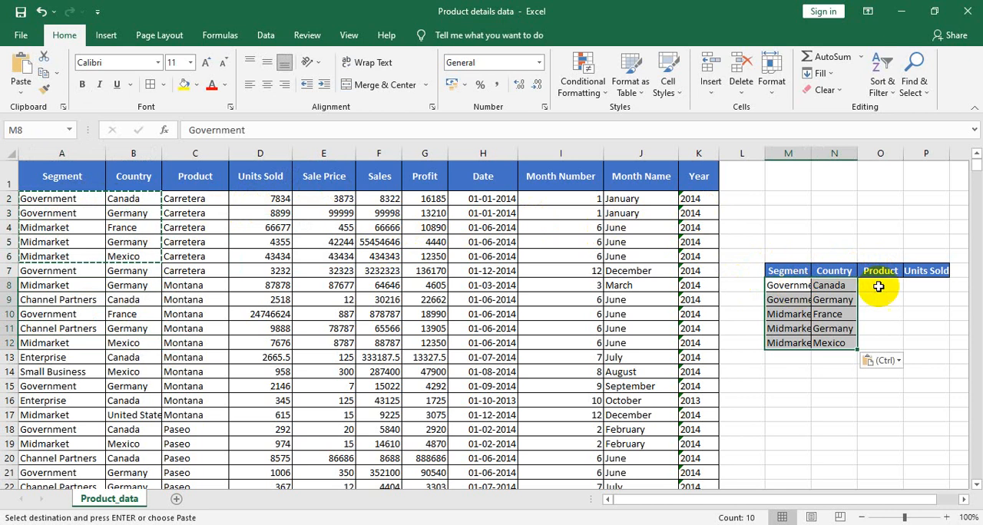
Step: Enter =VLOOKUP(M8,A:D,3,0) in O8 under Product and fill the formula down to O12
click(888, 286)
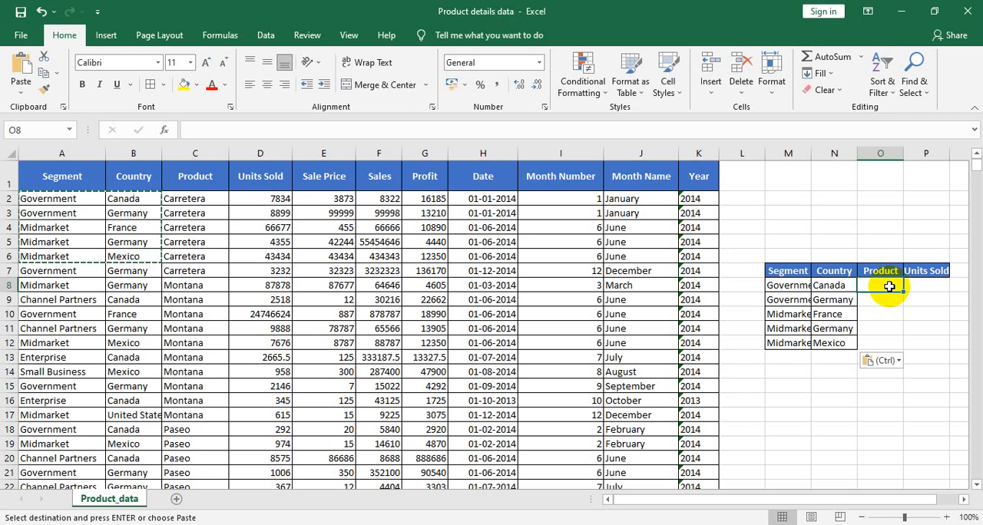
text(=vlo)
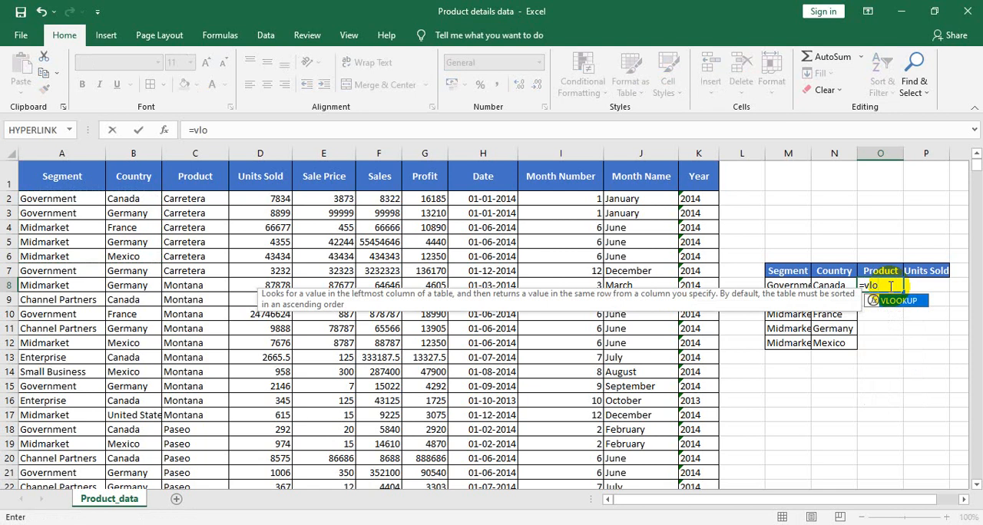
double_click(895, 300)
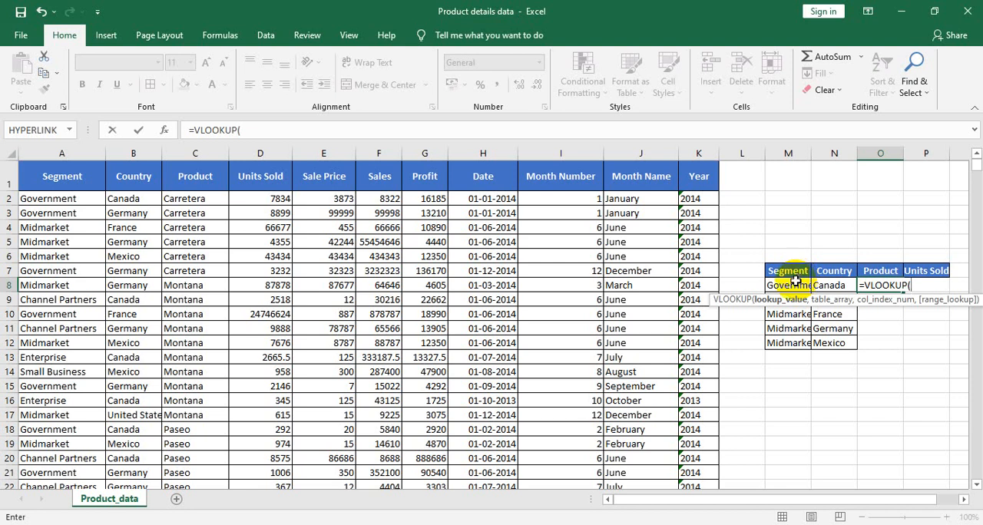
click(799, 282)
text(,)
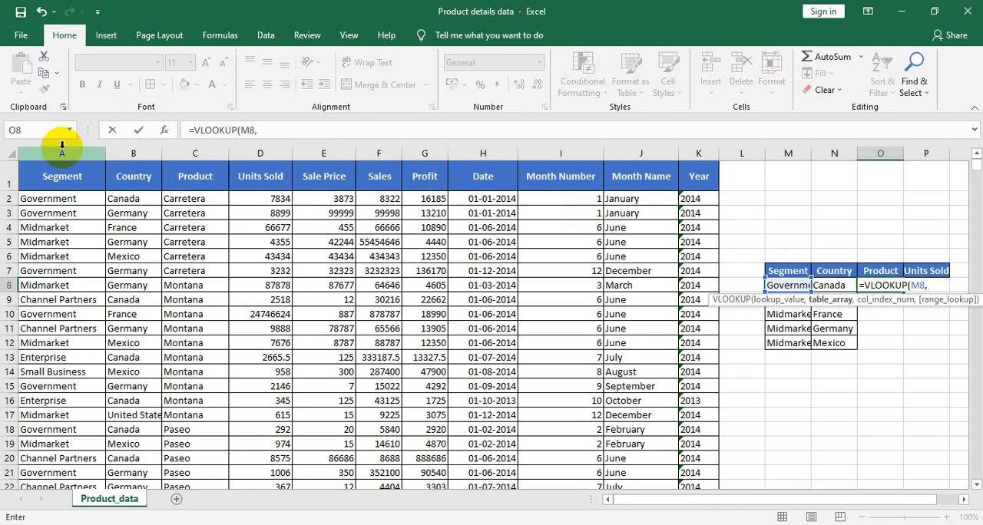
drag(66, 150, 281, 131)
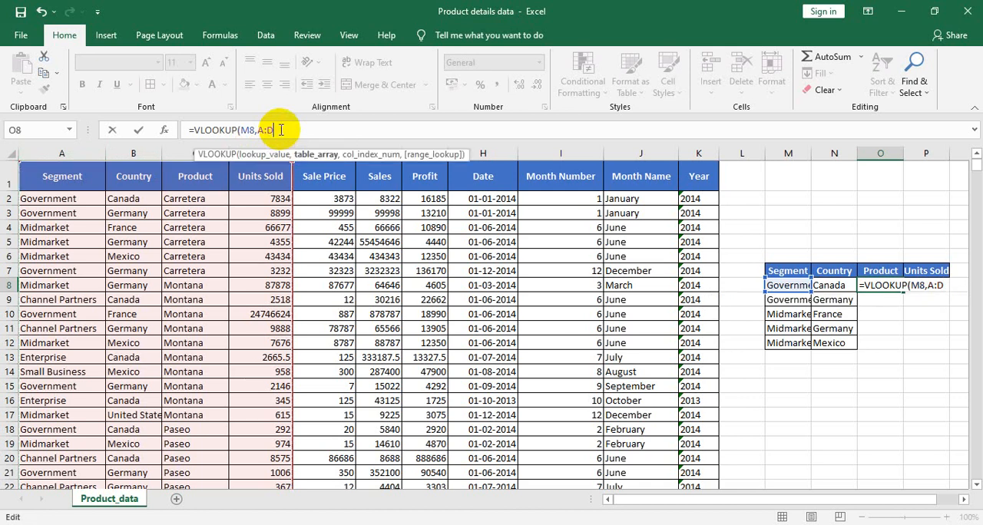
text(,)
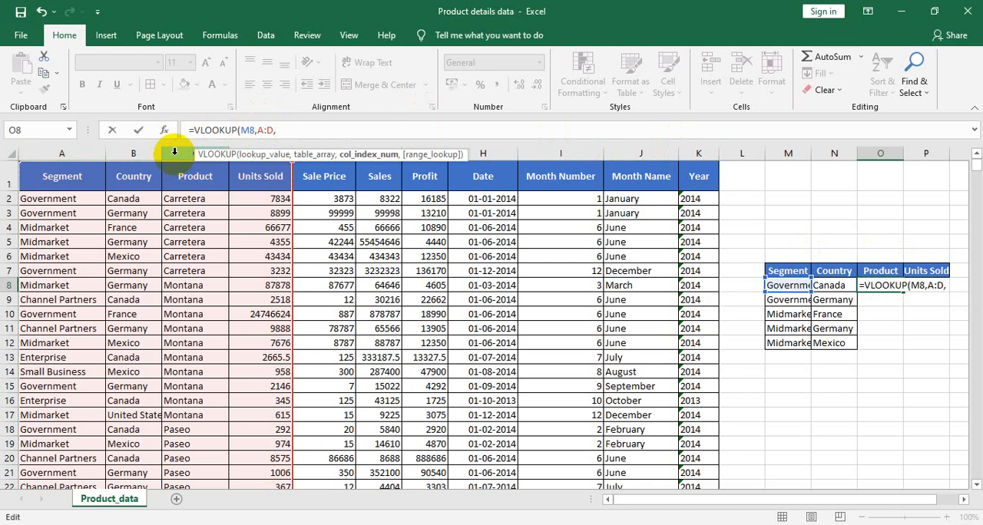
text(3,0)
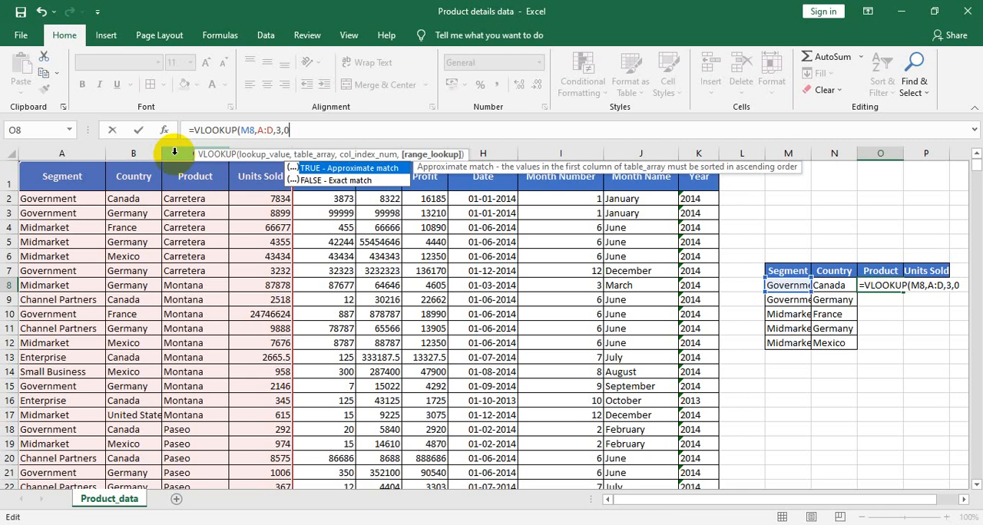
text())
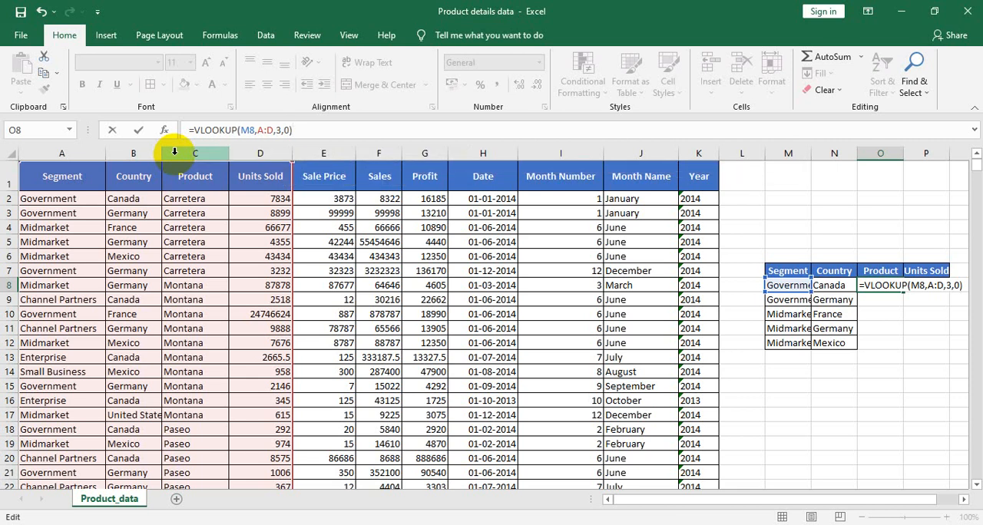
key(Return)
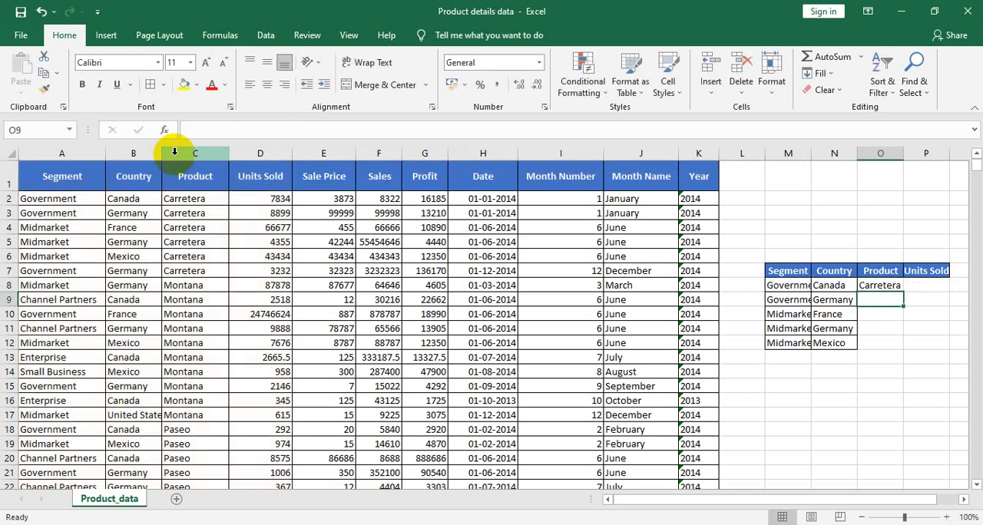
click(898, 285)
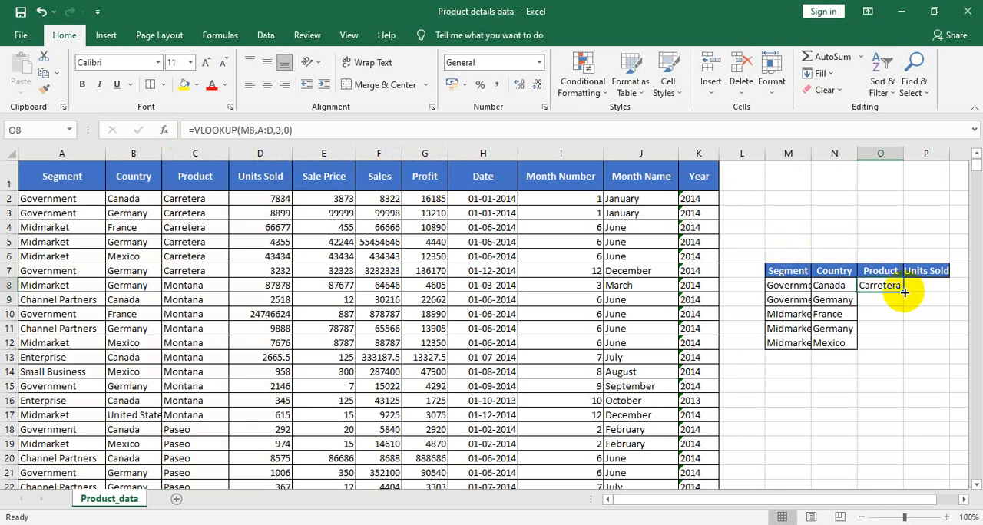
double_click(905, 293)
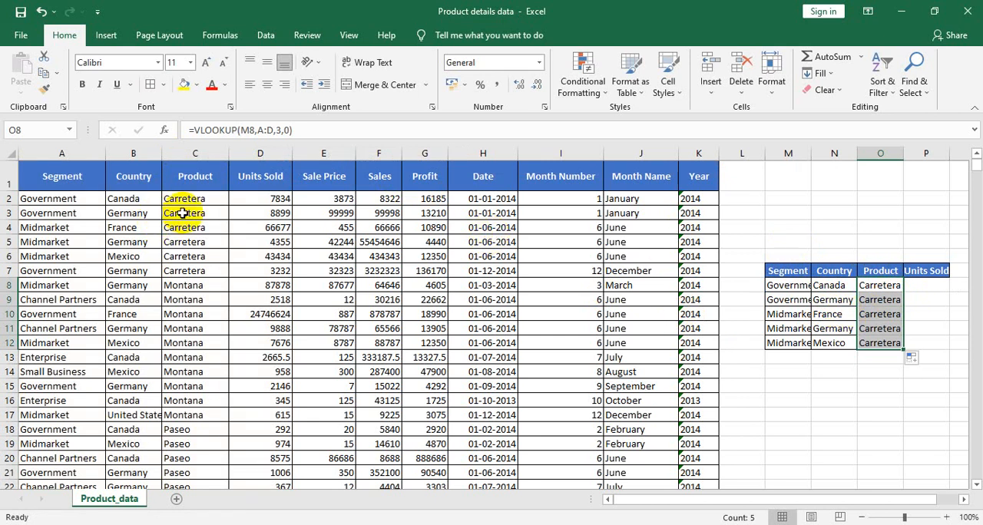
Step: Enter =VLOOKUP(M8,A:D,4,0) in P8 under Units Sold and fill the formula down to P12
click(916, 286)
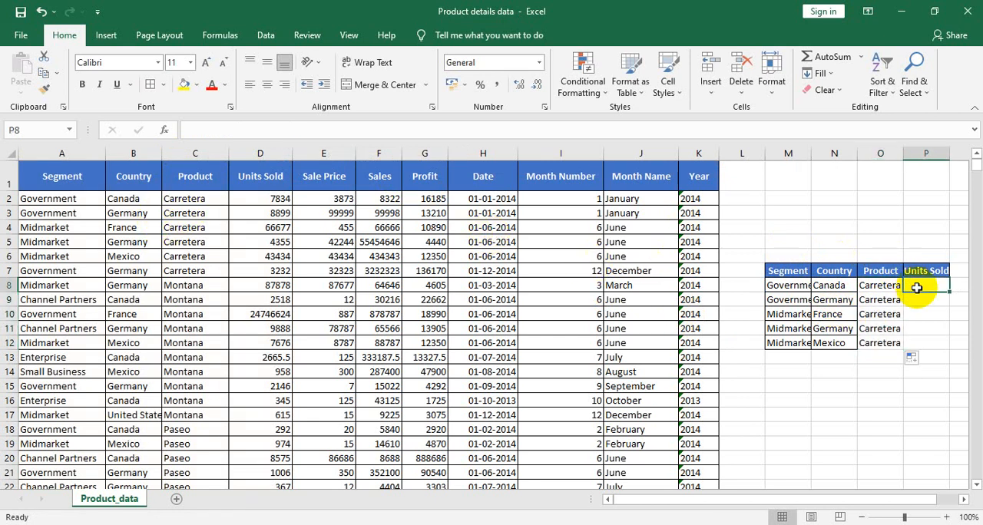
text(=vloo)
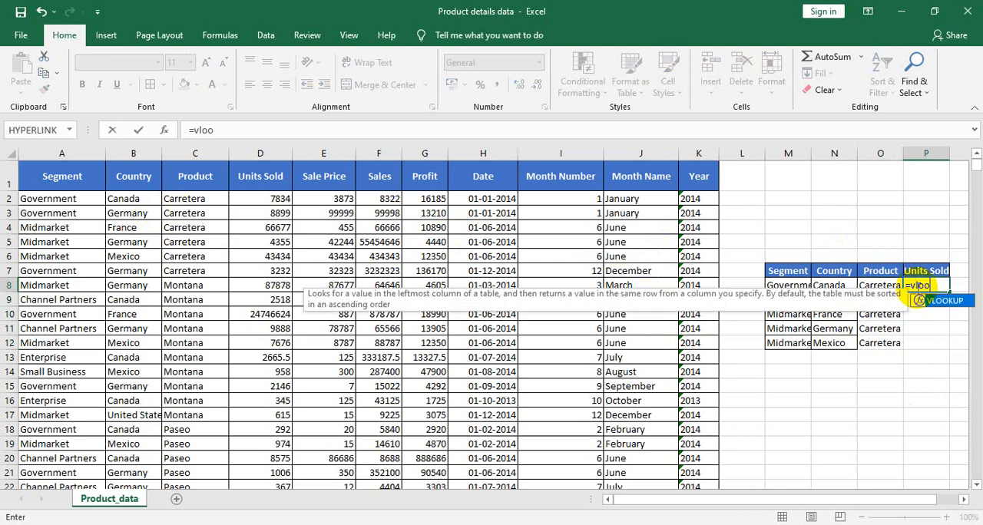
double_click(953, 301)
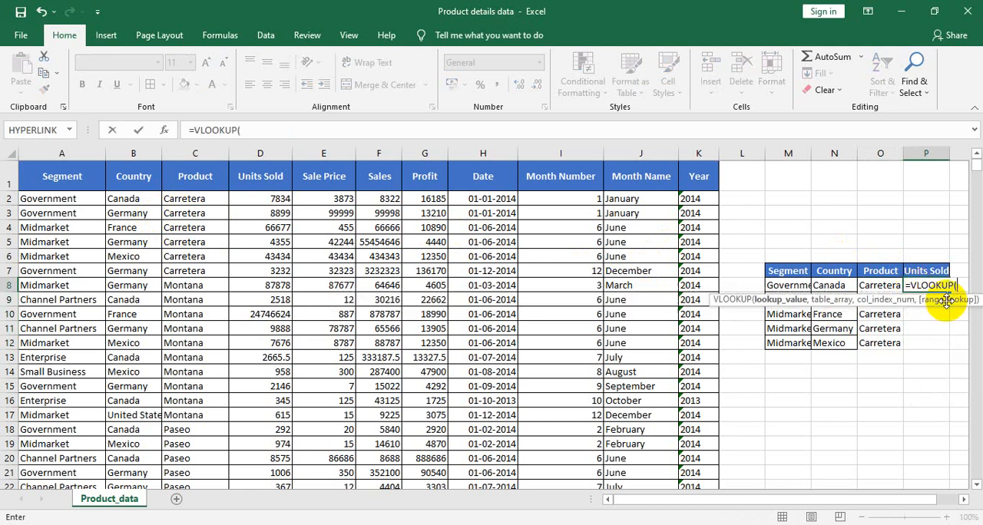
click(791, 285)
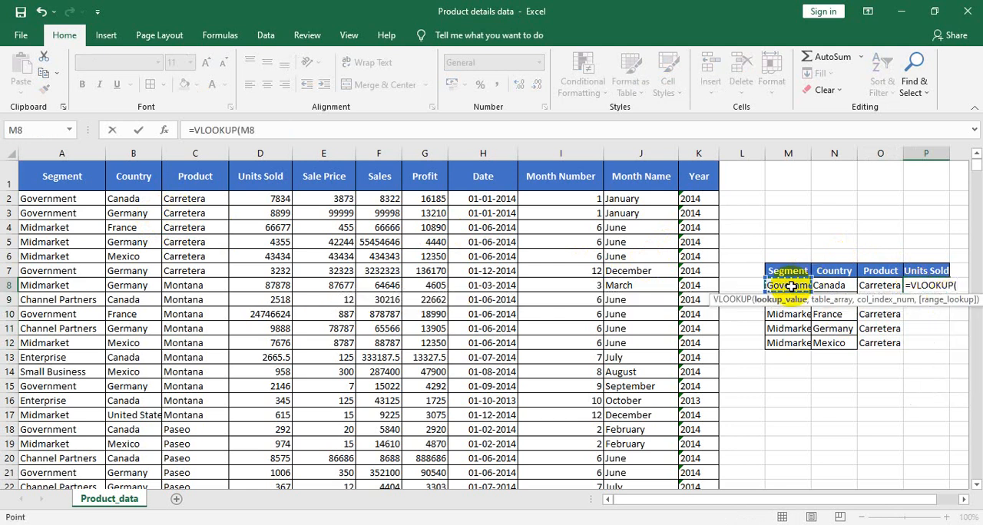
text(,)
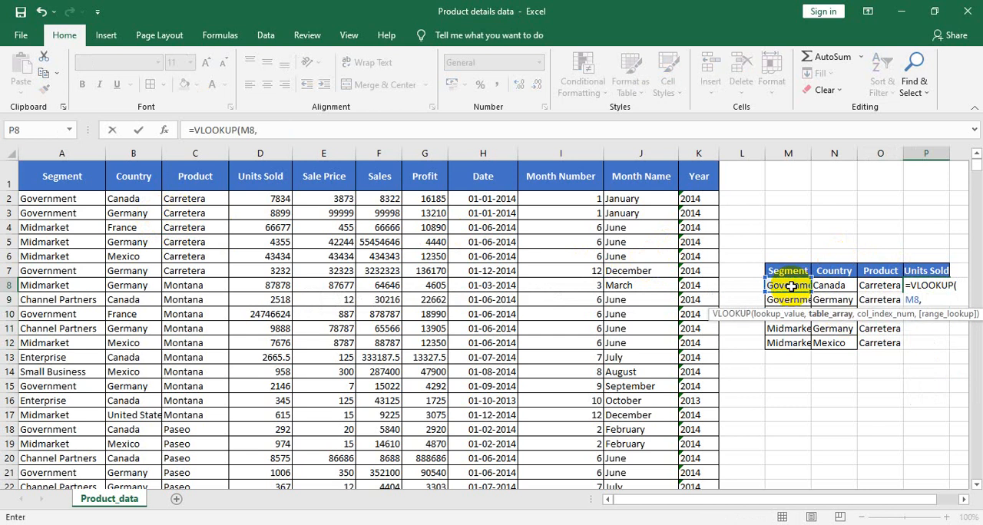
click(65, 153)
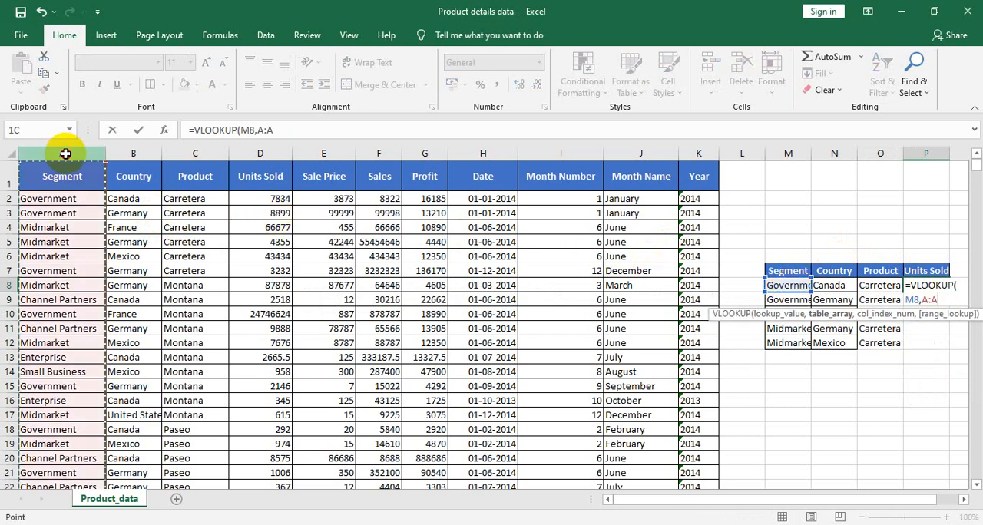
drag(65, 154, 265, 153)
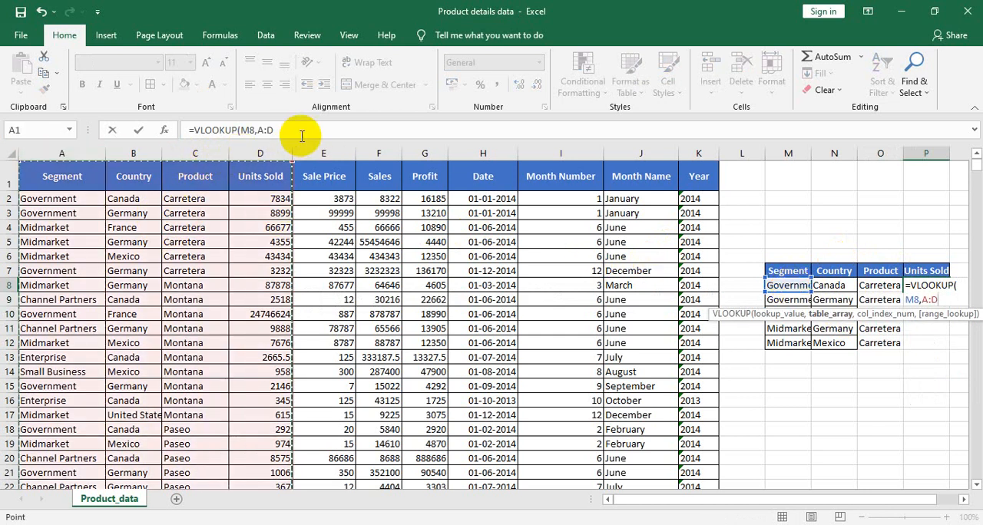
click(291, 130)
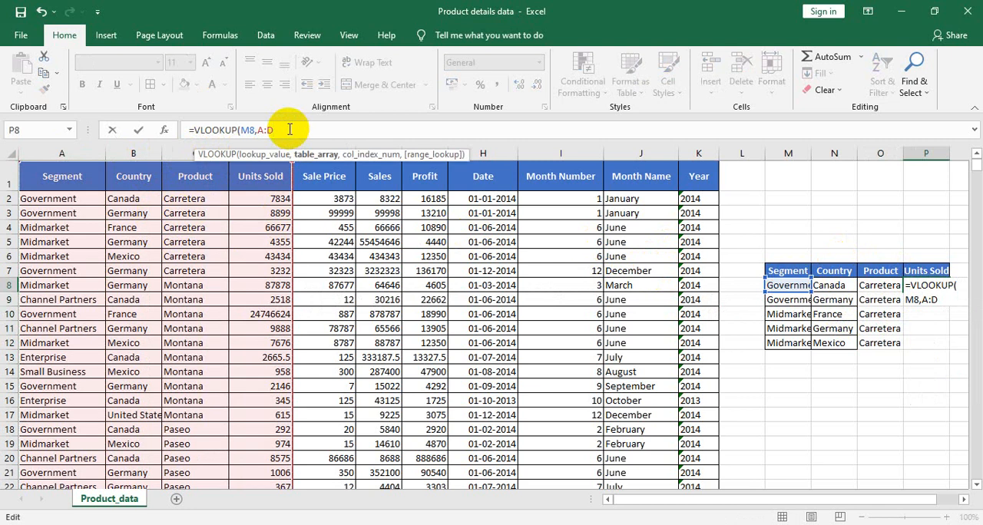
text(,)
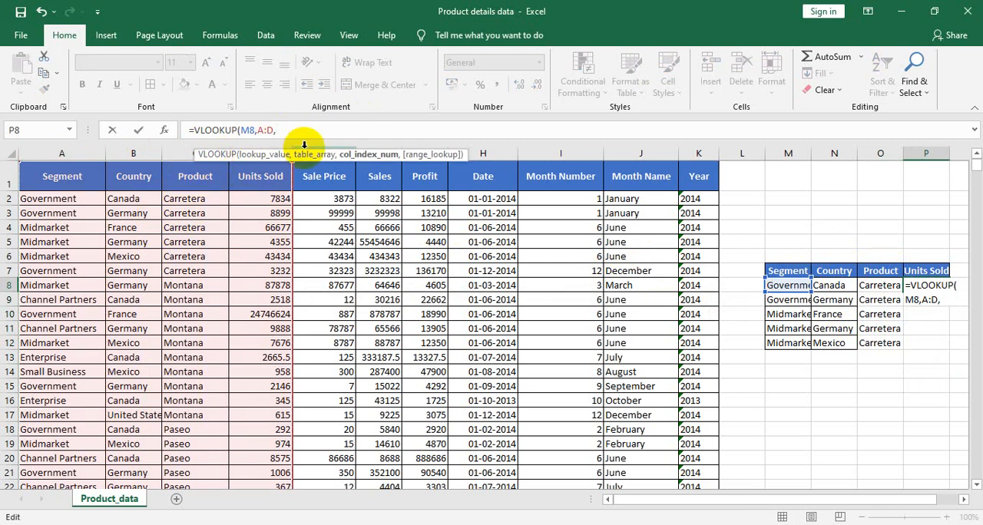
text(4,0)
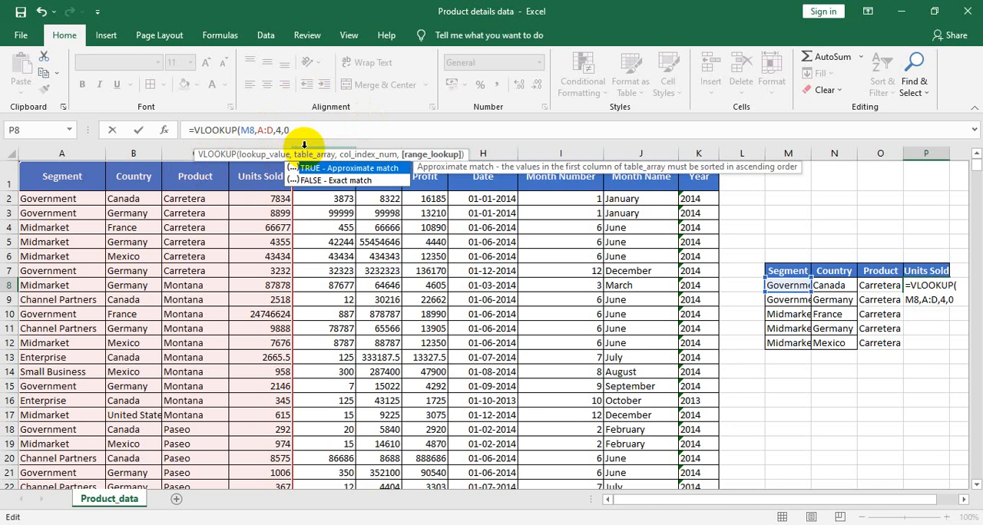
text())
key(Return)
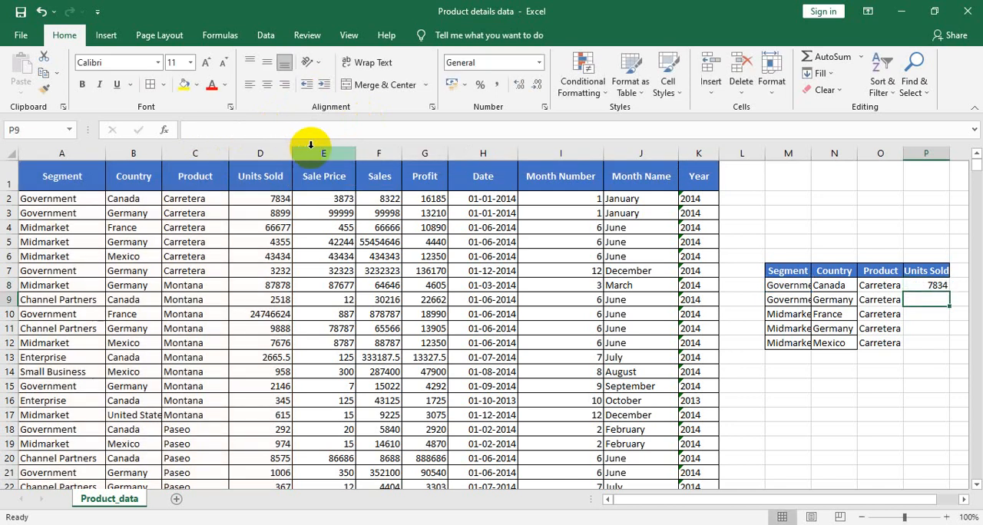
click(928, 287)
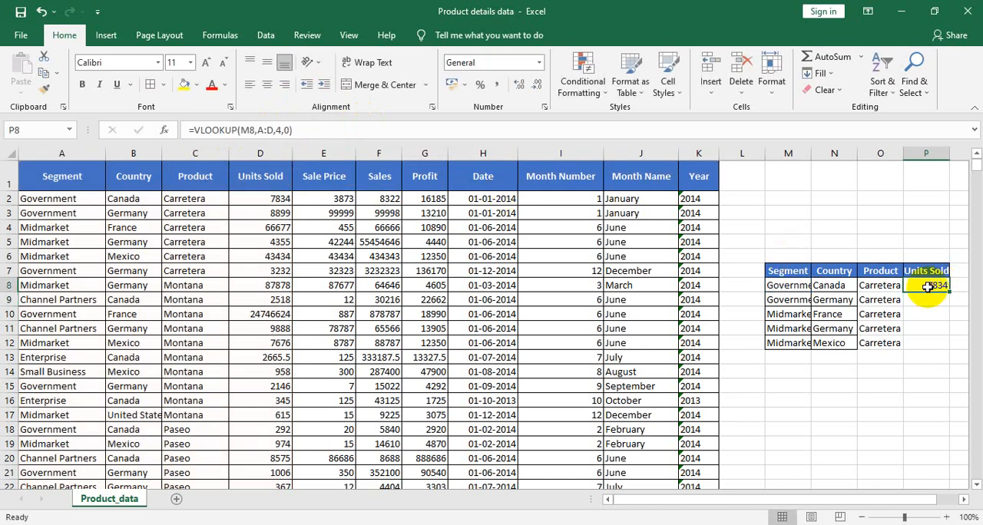
double_click(949, 292)
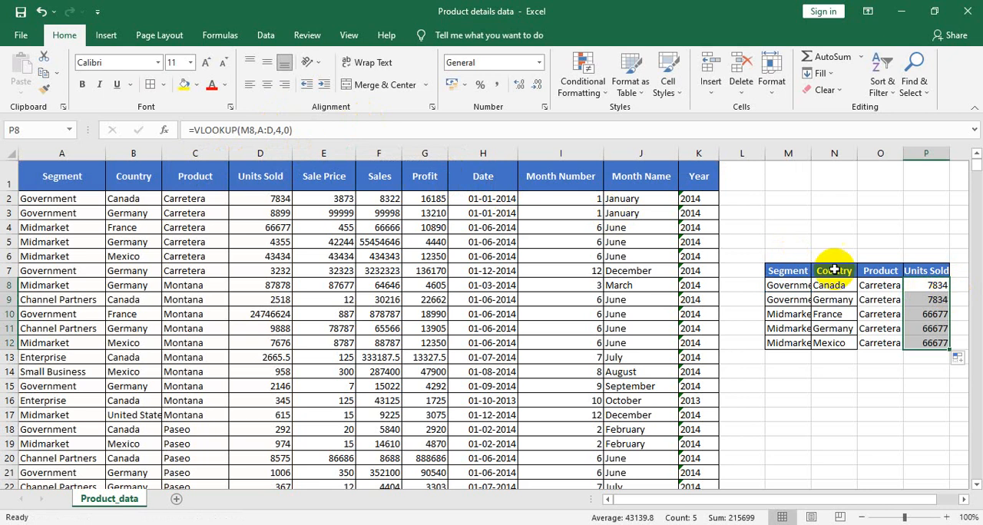
Step: Apply borders to all cells of the lookup table M7:P12
click(809, 274)
drag(941, 331, 953, 342)
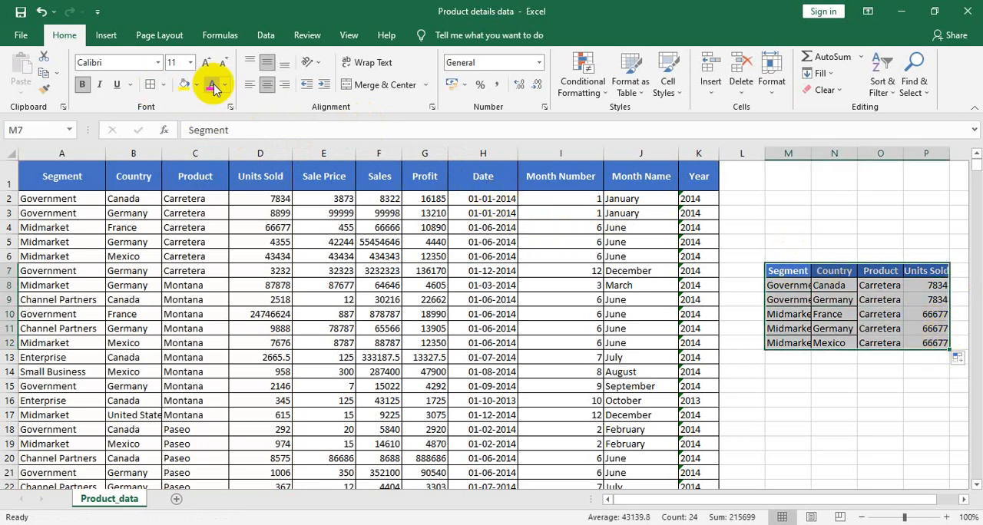
click(150, 86)
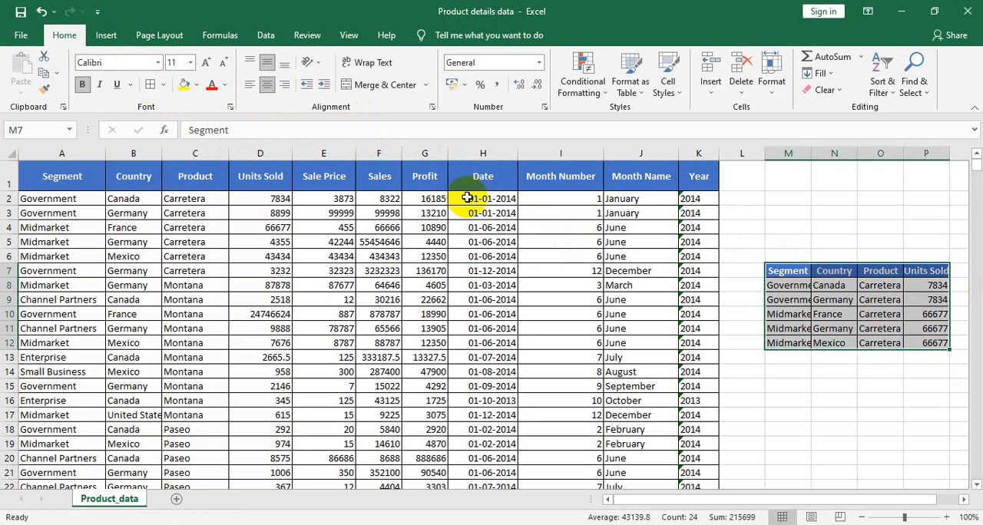
click(781, 356)
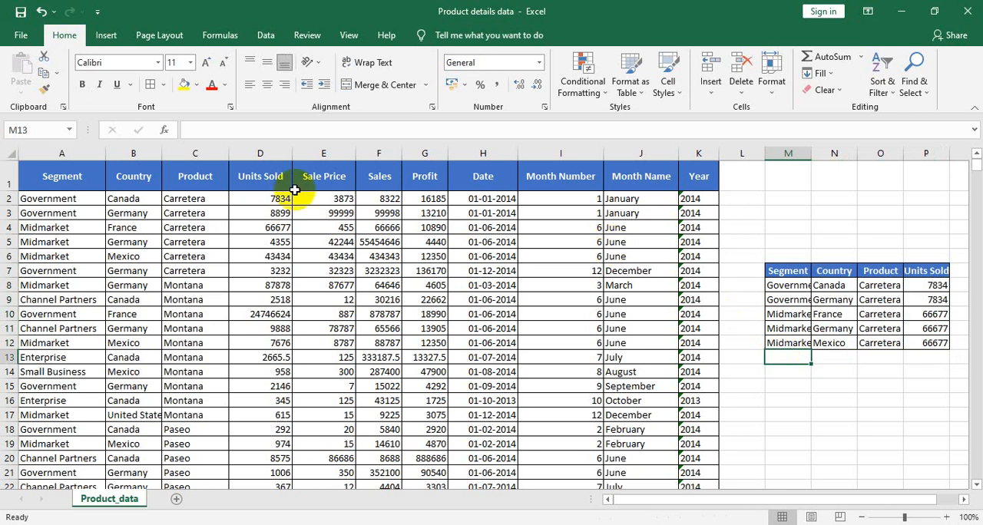
Step: Copy the Product values in C2:C6 into the lookup table's first column, starting at M13
click(188, 200)
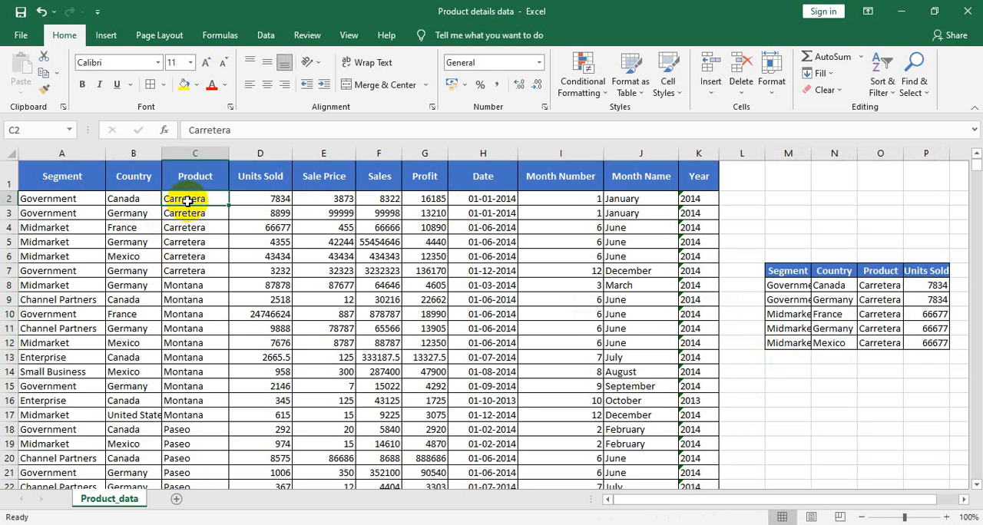
key(shift+Down)
key(shift+Down)
key(shift+Down)
key(shift+Down)
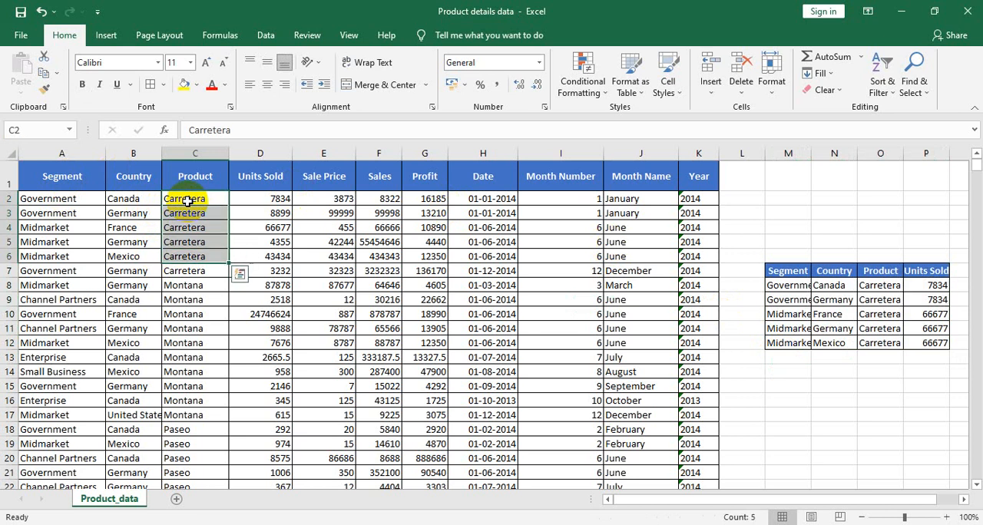
key(ctrl+c)
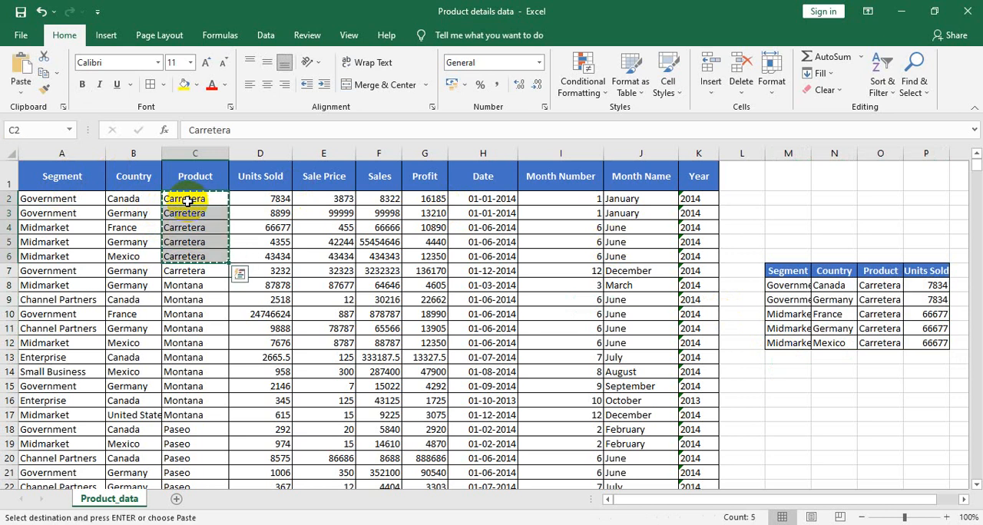
click(779, 353)
key(ctrl+v)
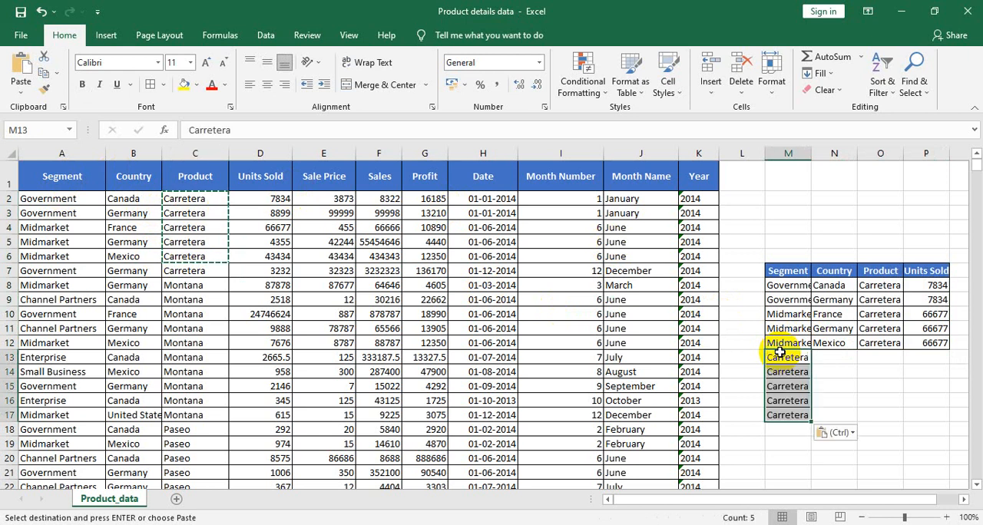
click(121, 198)
key(shift+Down)
key(shift+Down)
key(shift+Down)
key(shift+Down)
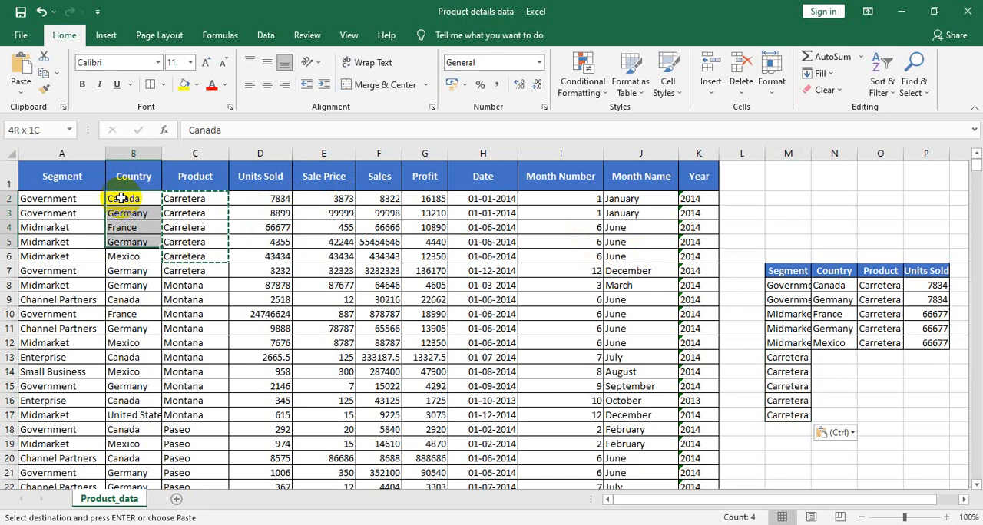
key(ctrl+q)
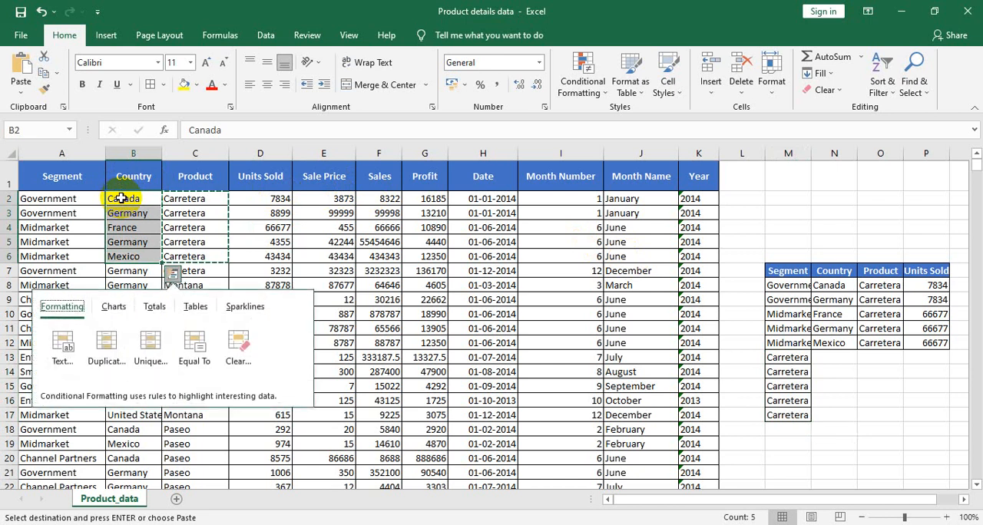
Step: Copy the Country values in B2:B6 into the lookup table, starting at N13
click(145, 201)
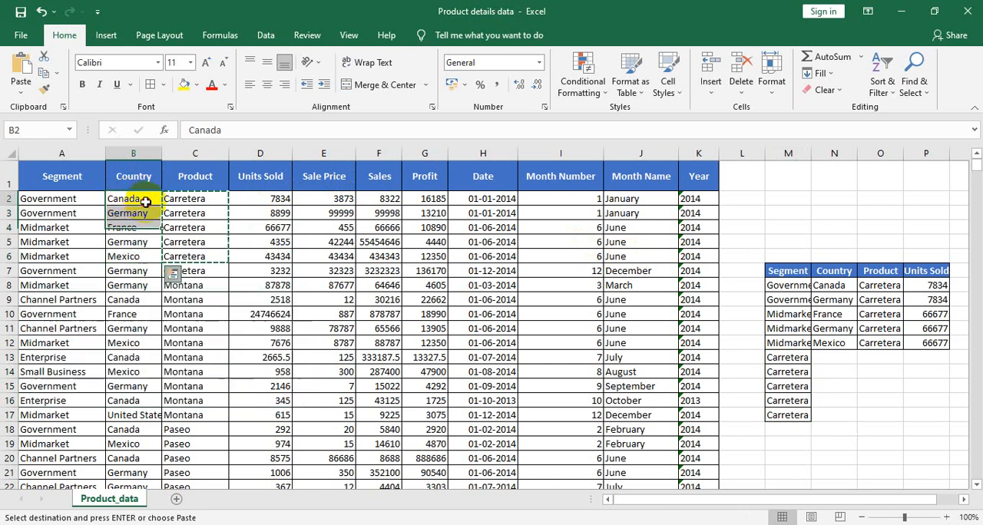
key(shift+Down)
key(shift+Down)
key(shift+Down)
key(shift+Down)
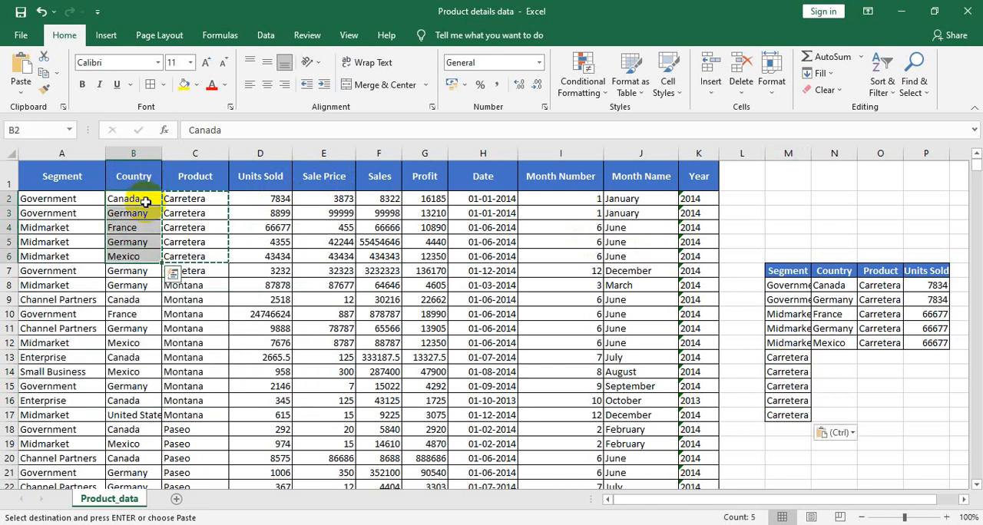
key(ctrl+c)
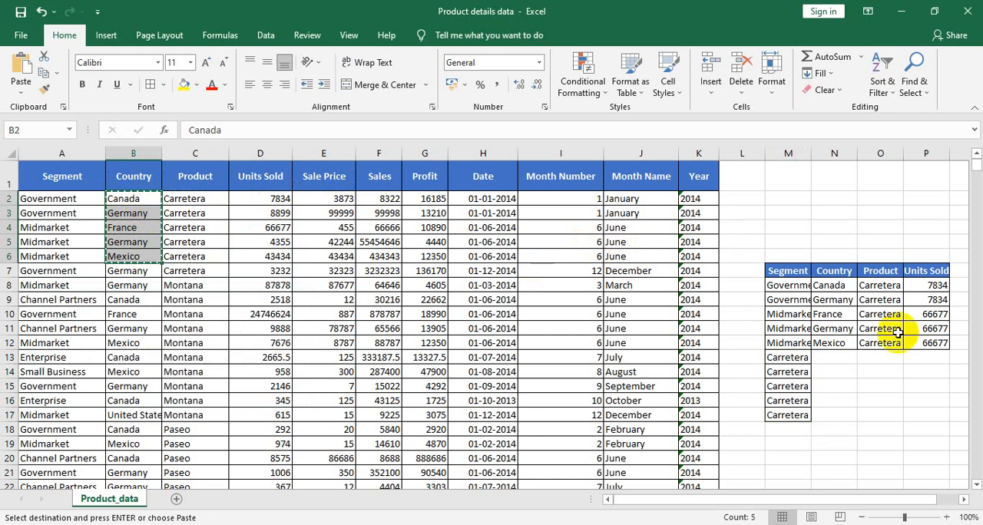
click(837, 356)
key(ctrl+v)
Step: Enter =VLOOKUP(M13,A:D,3,0) in O13 under Product and fill the formula down to O17
click(885, 355)
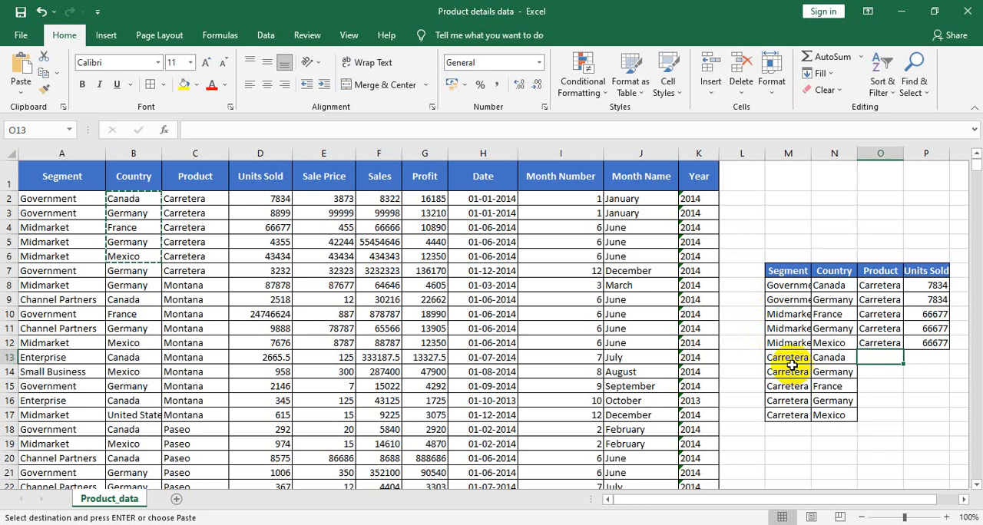
text(=vlo)
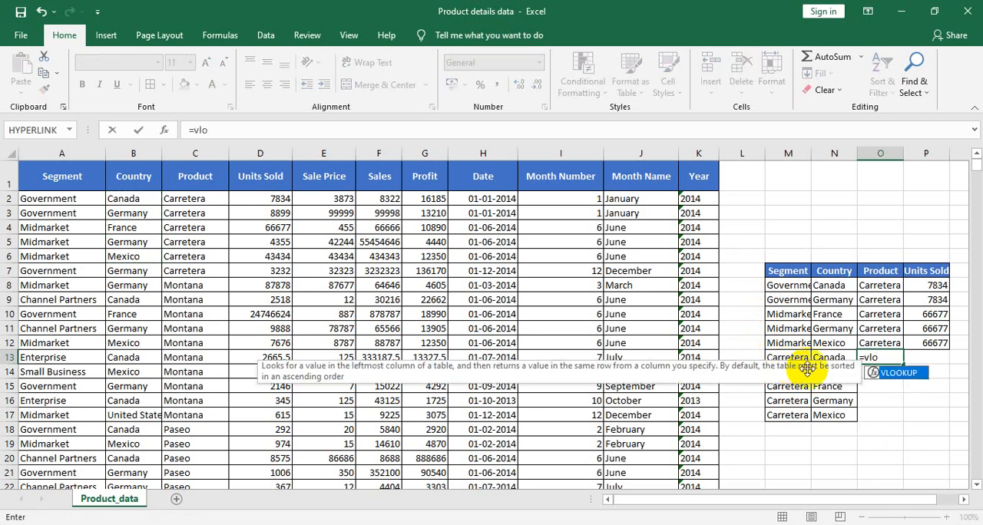
double_click(883, 374)
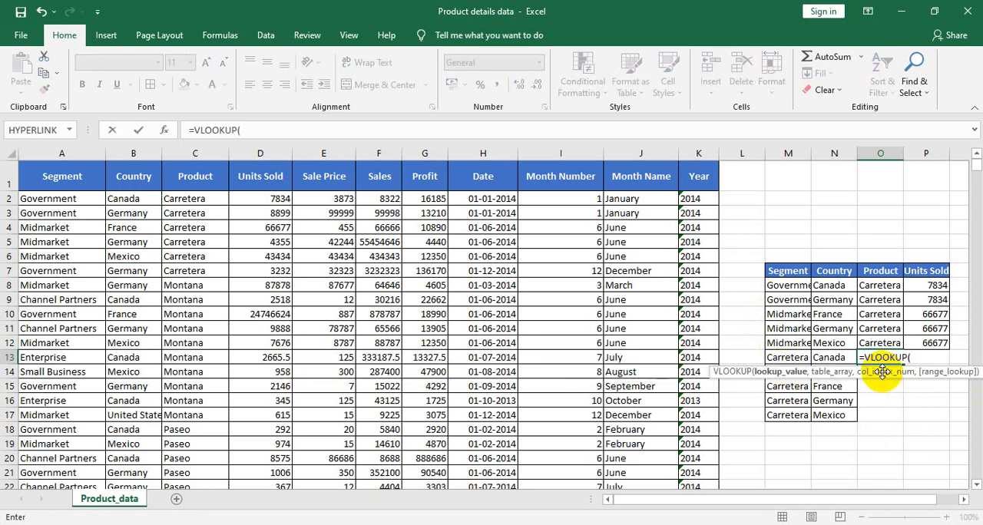
click(798, 358)
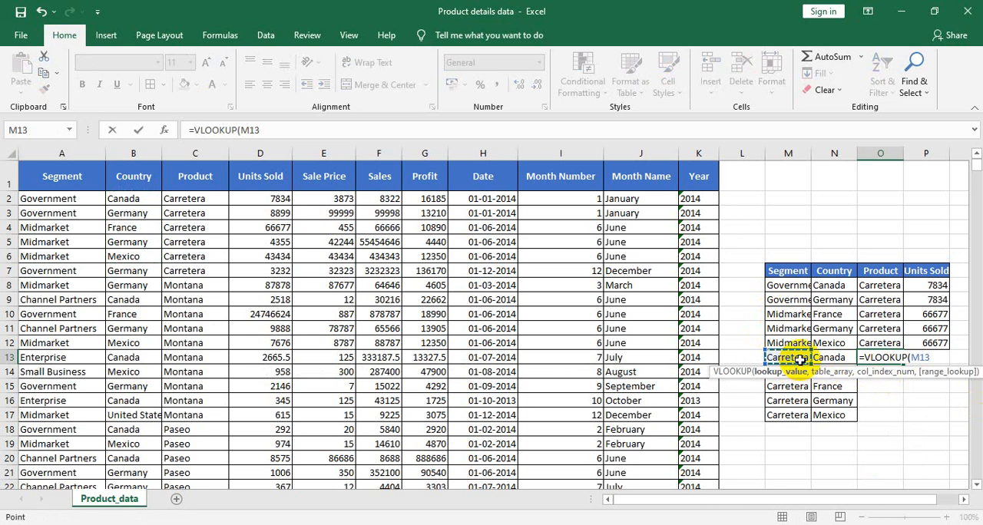
text(,)
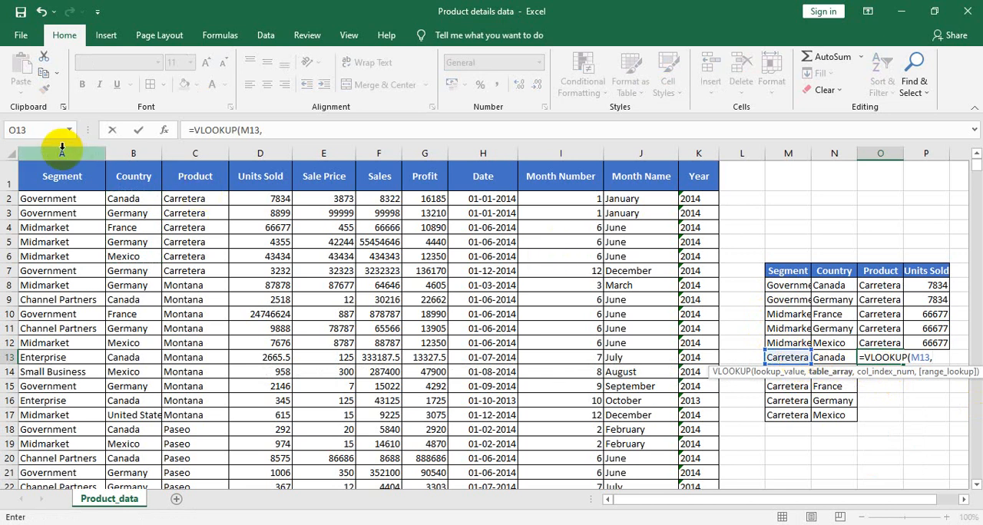
drag(61, 152, 285, 153)
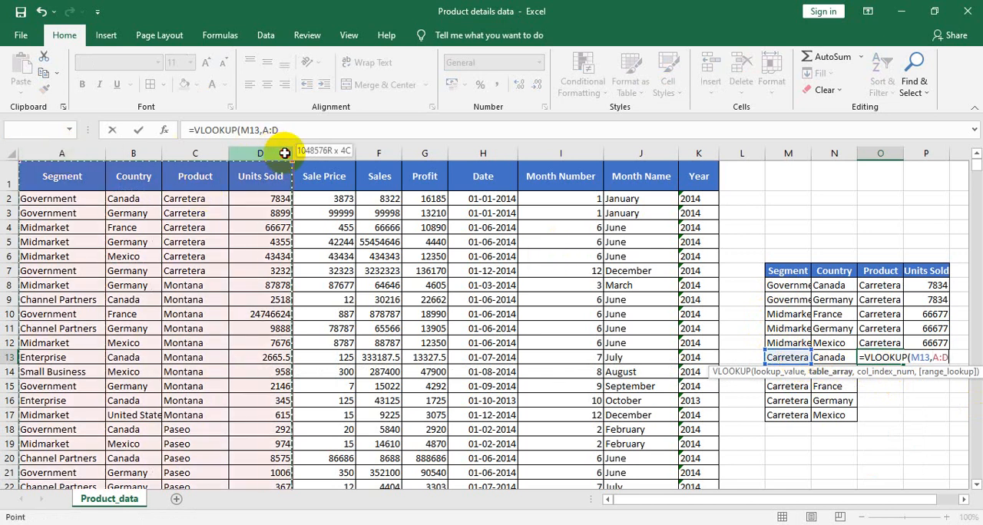
click(294, 126)
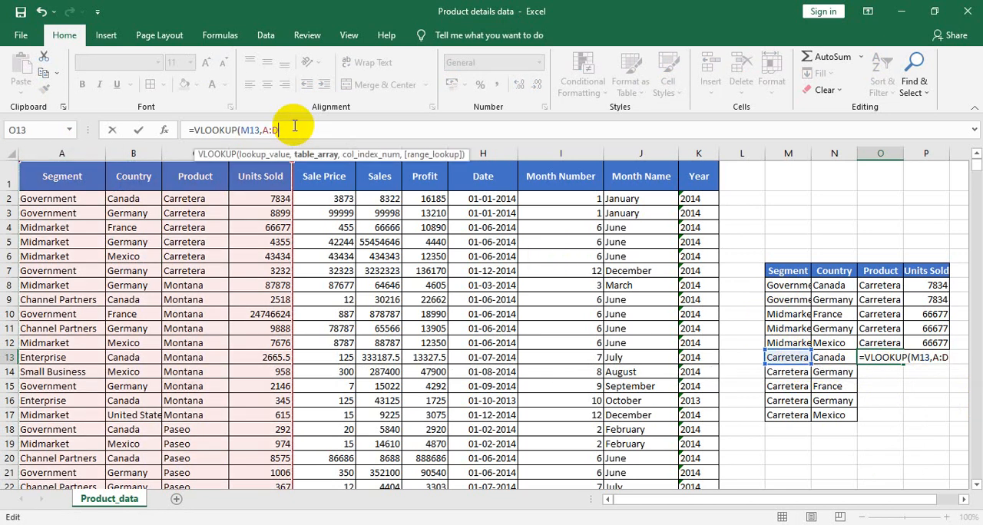
text(,3,0)
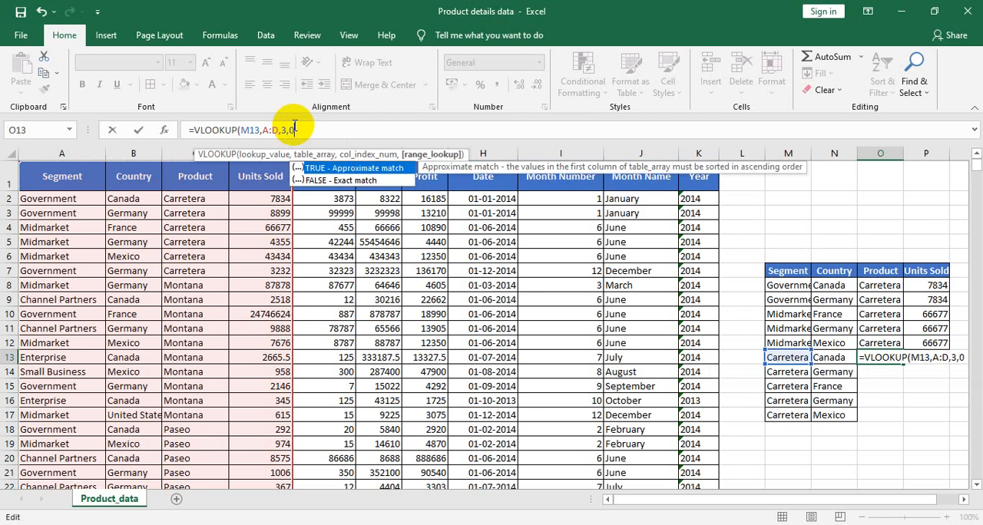
text())
key(Return)
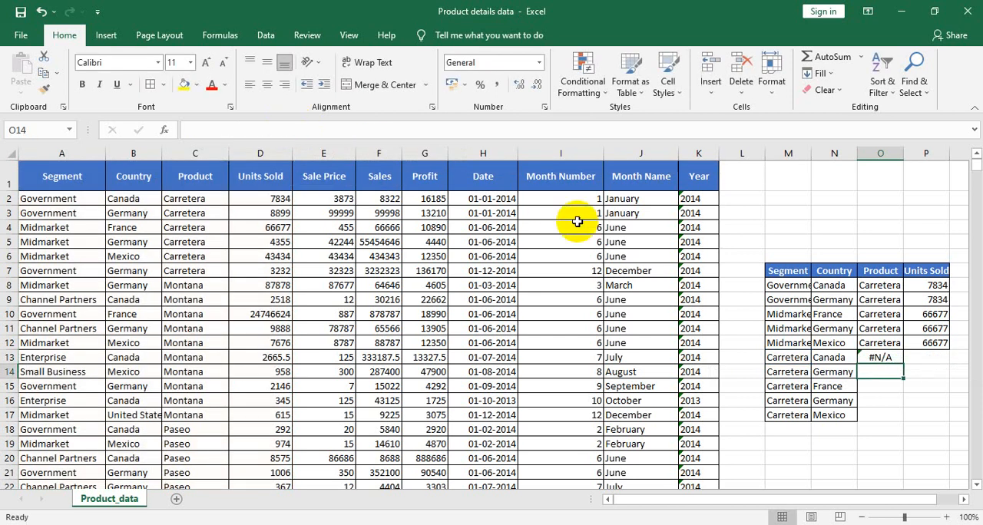
click(885, 359)
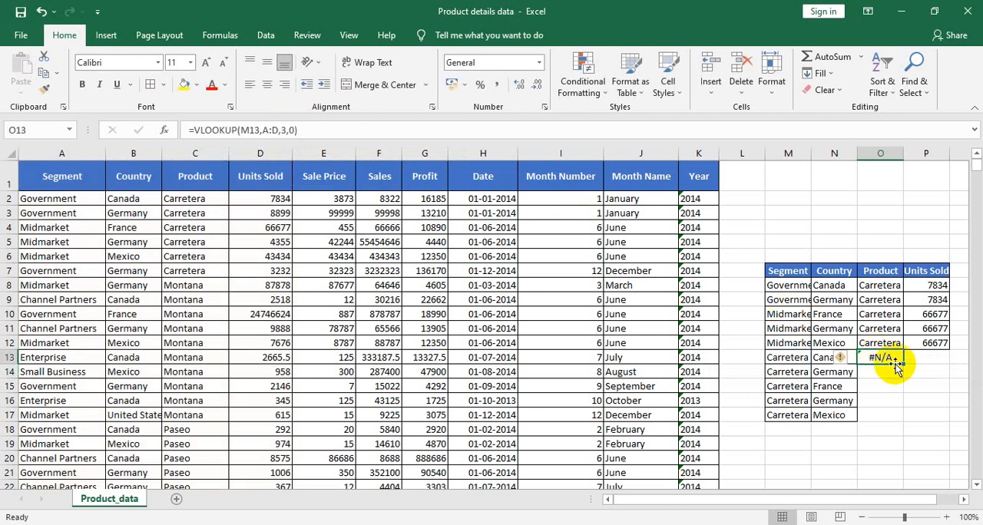
double_click(894, 366)
Step: Enter =VLOOKUP(M13,A:D,4,0) in P13 under Units Sold and fill the formula down to P17
click(918, 358)
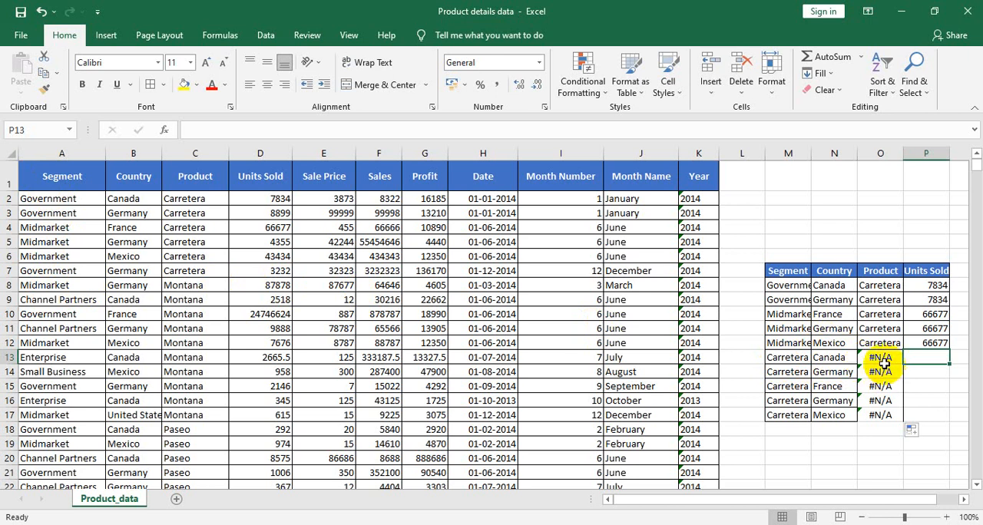
text(=vlo)
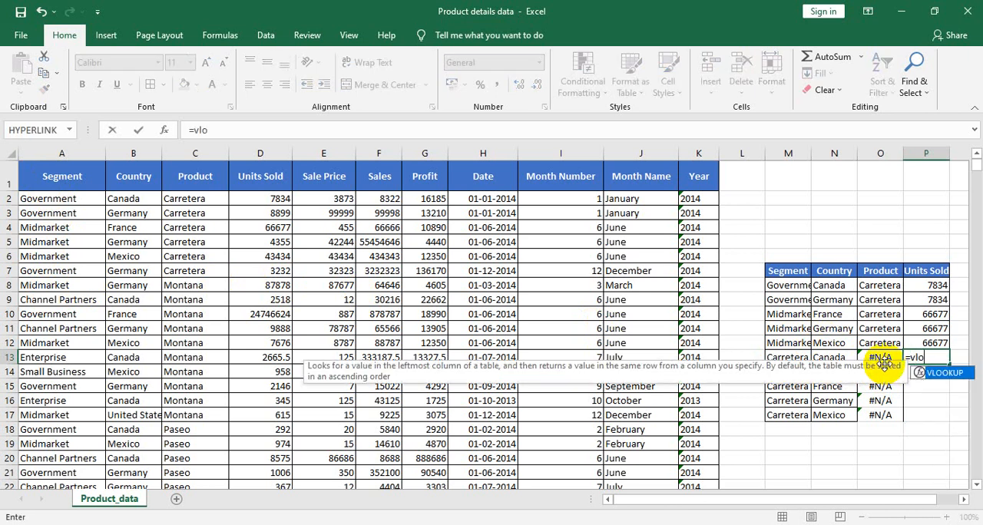
double_click(950, 380)
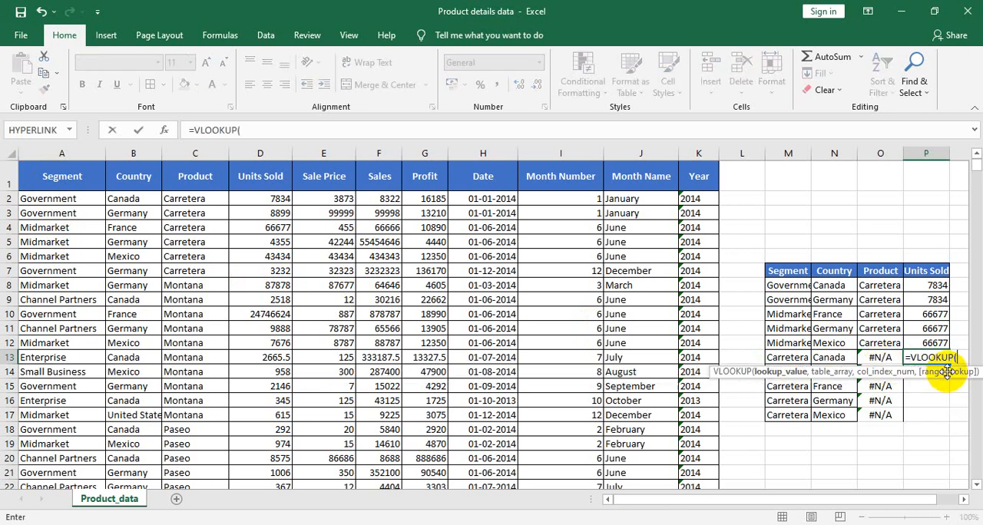
click(775, 359)
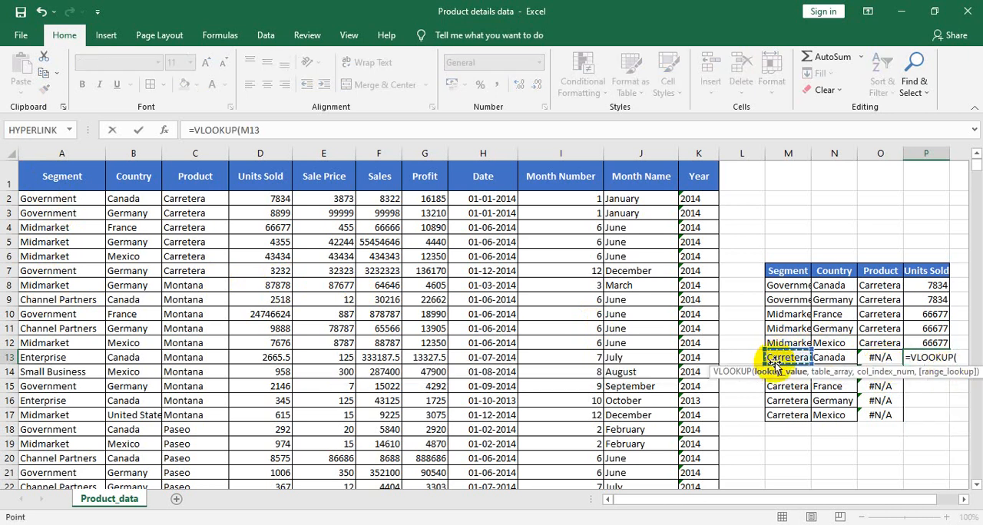
text(,)
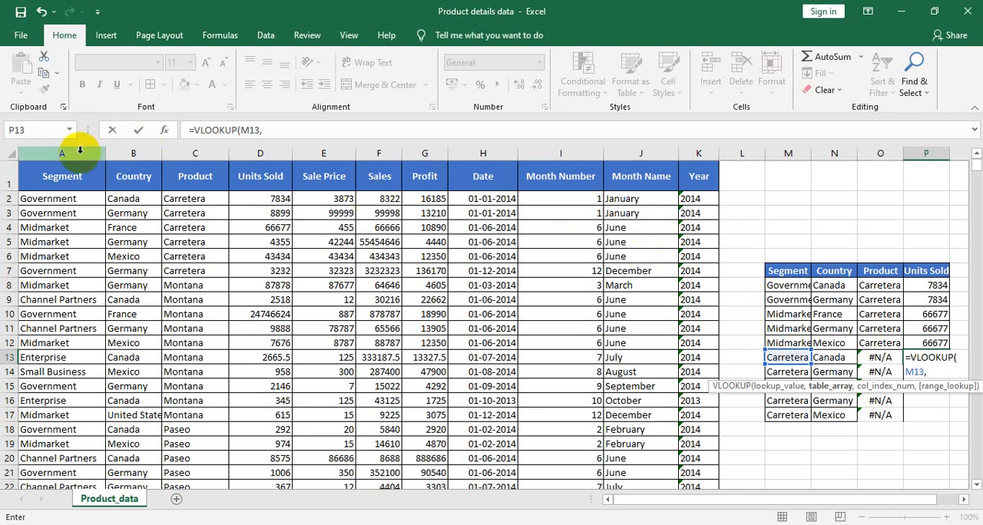
drag(78, 152, 261, 153)
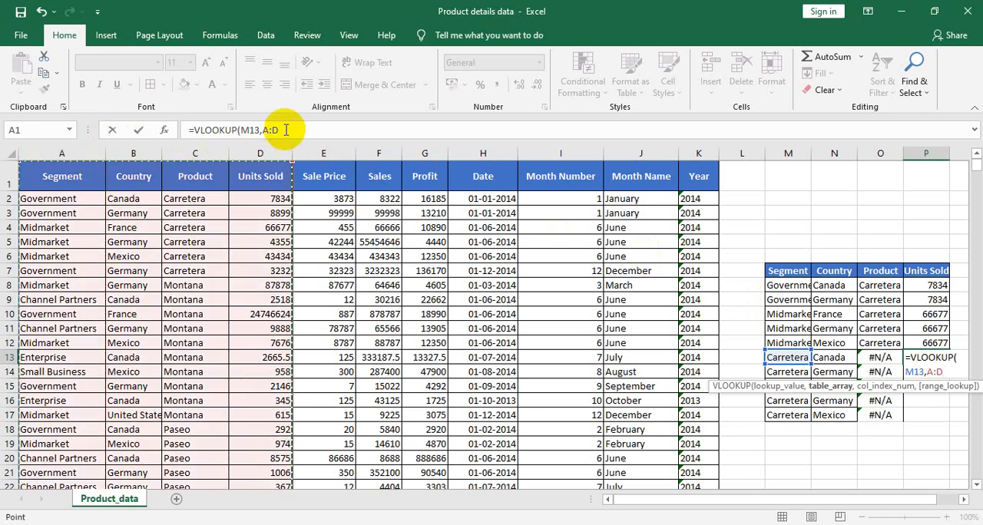
click(285, 130)
text(,4,)
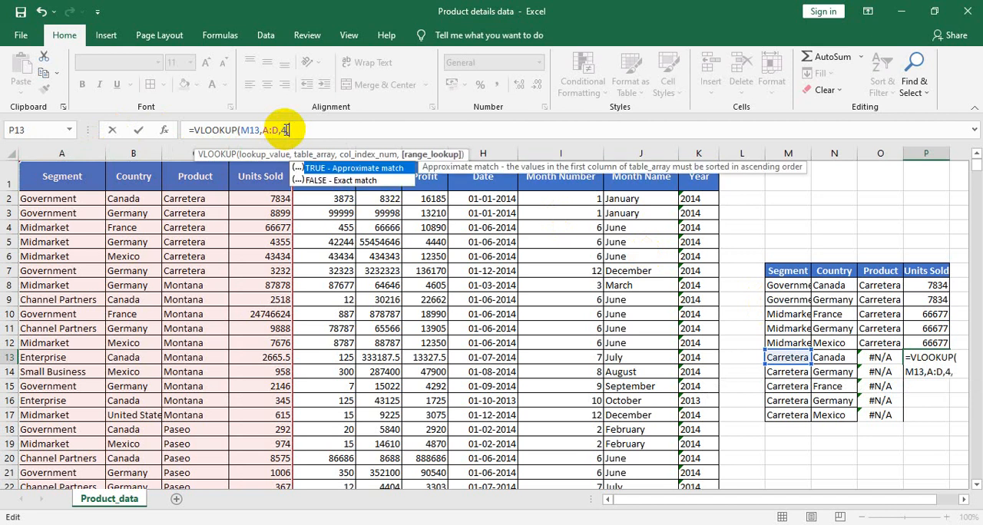
text(0))
key(Return)
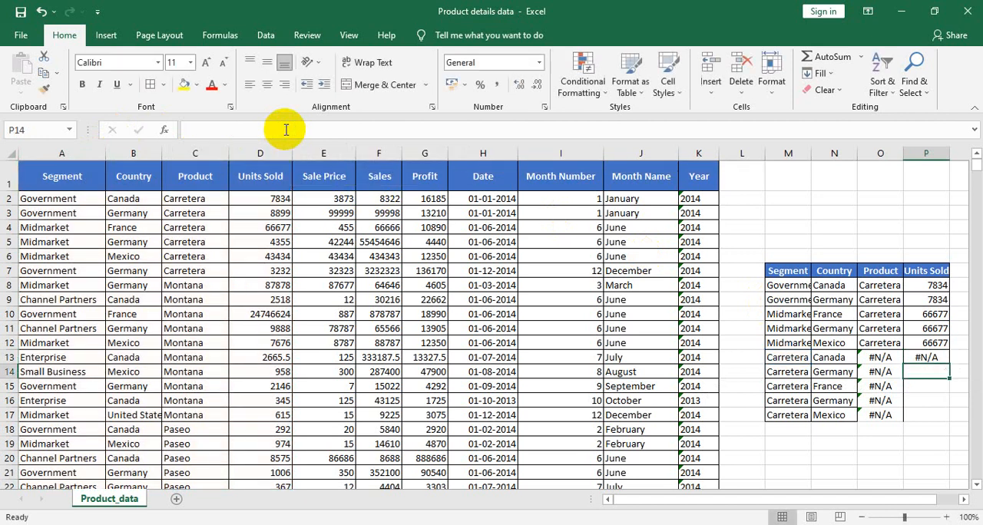
click(943, 358)
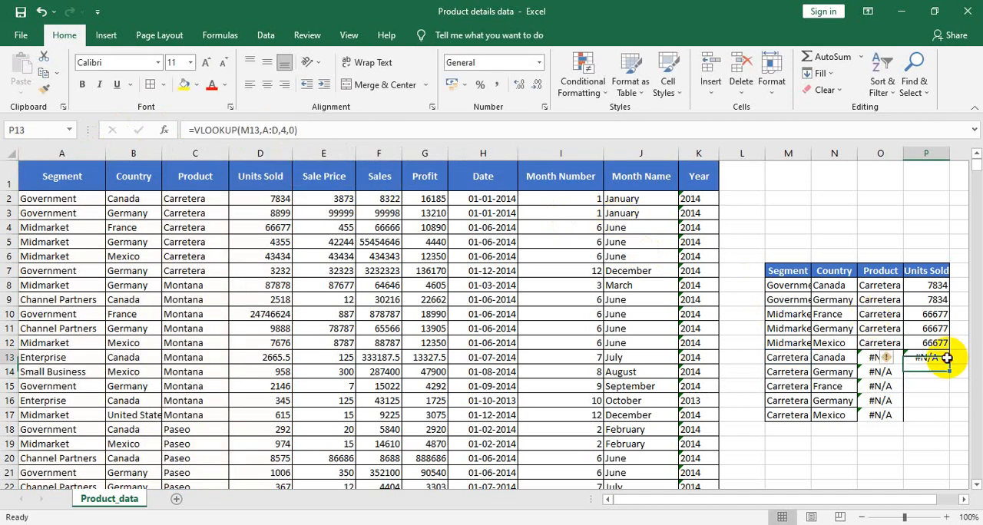
double_click(948, 361)
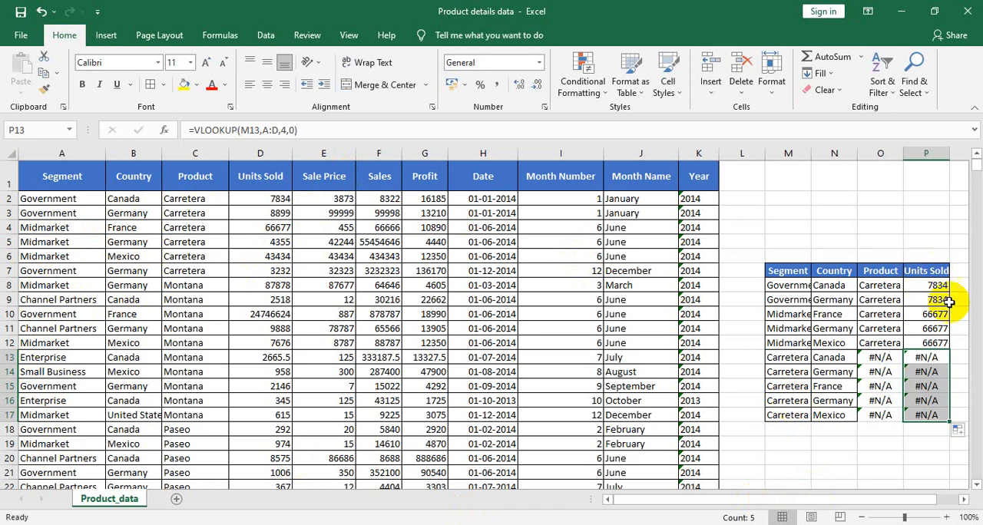
drag(785, 269, 926, 285)
key(ctrl+q)
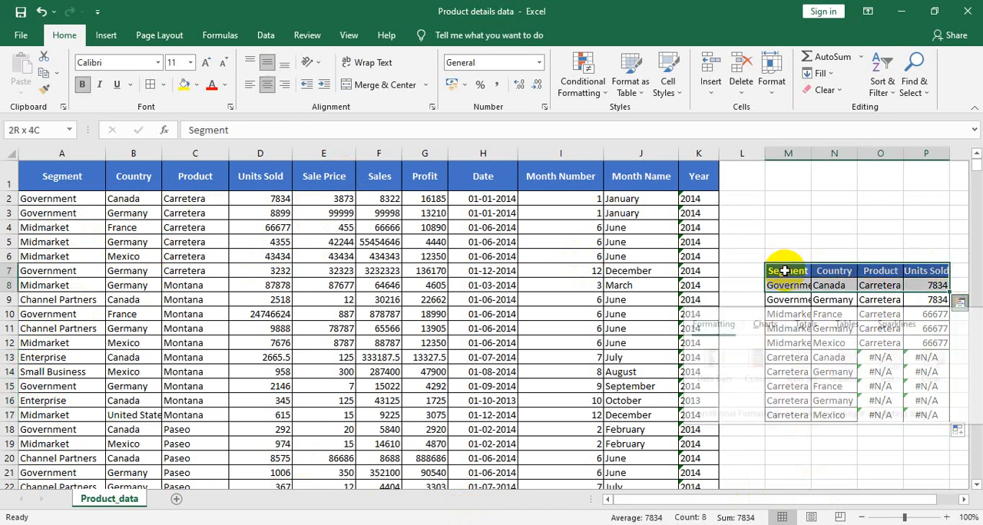
key(Right)
key(Right)
key(Right)
key(Right)
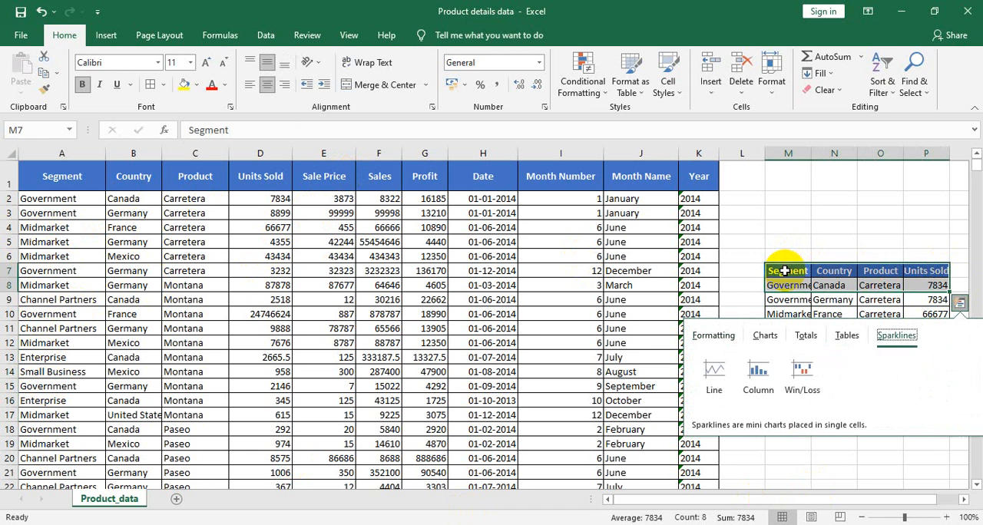
Step: Copy the Segment and Country cells M7:N12 of the lookup table into a new blank workbook, starting at A1
click(785, 270)
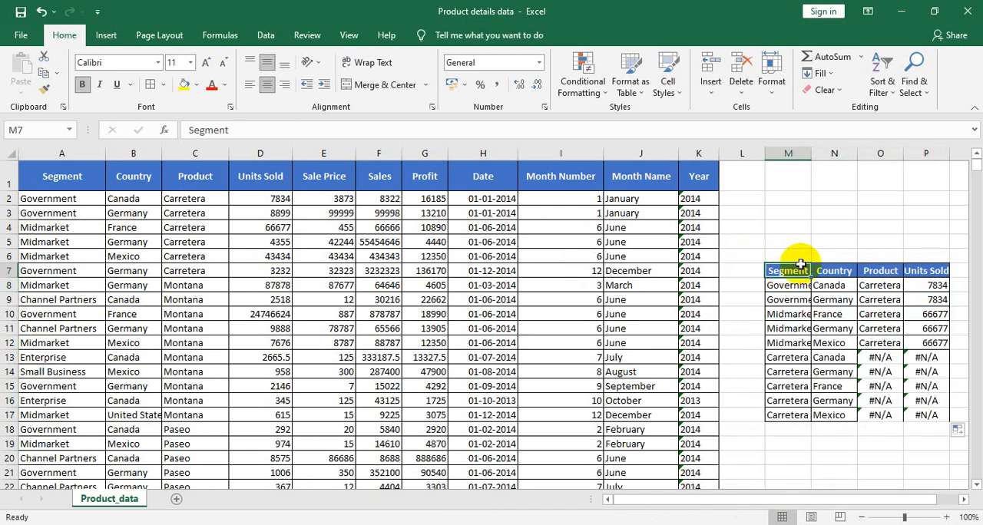
key(shift+Right)
key(shift+Down)
key(shift+Down)
key(shift+Down)
key(shift+Down)
key(shift+Down)
key(shift+Down)
key(shift+Down)
key(shift+Down)
key(shift+Down)
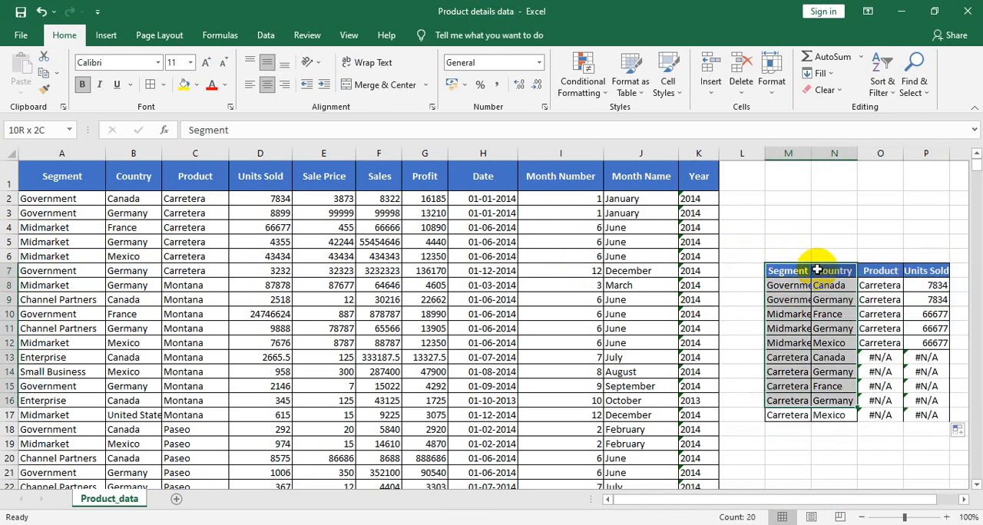
key(shift+Up)
key(shift+Up)
key(shift+Up)
key(shift+Up)
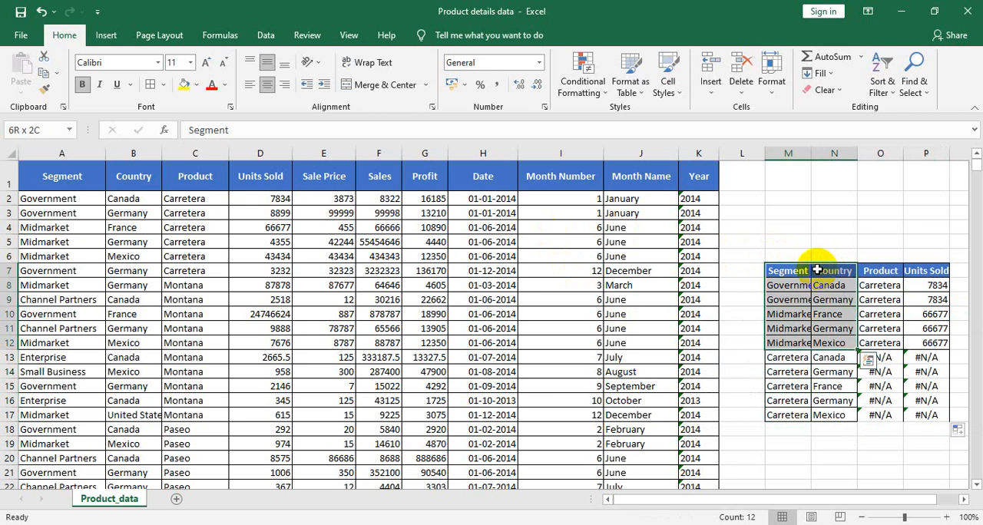
key(ctrl+c)
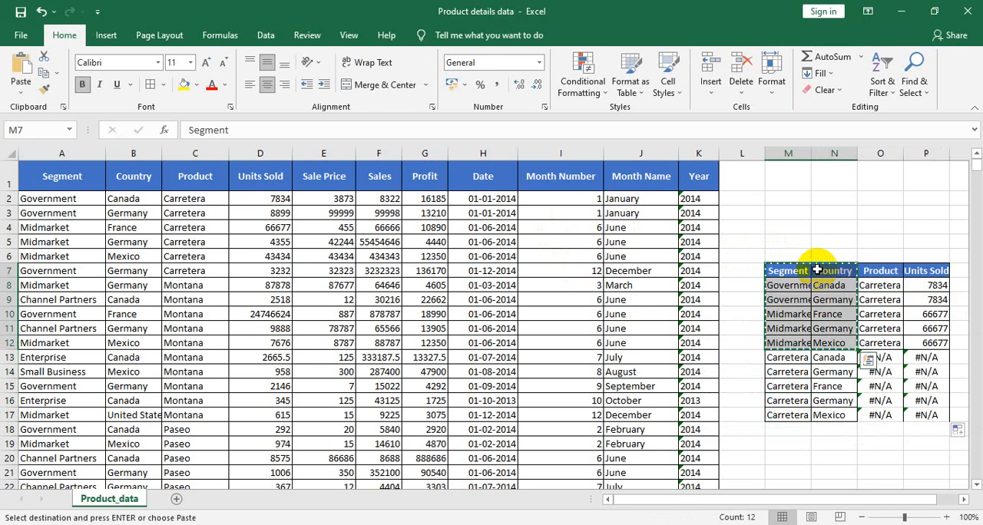
key(ctrl+n)
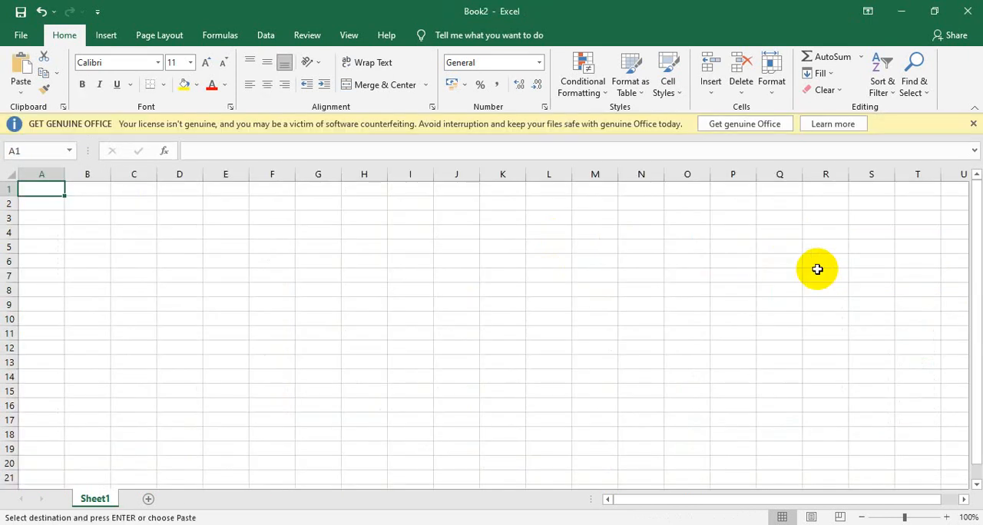
key(ctrl+v)
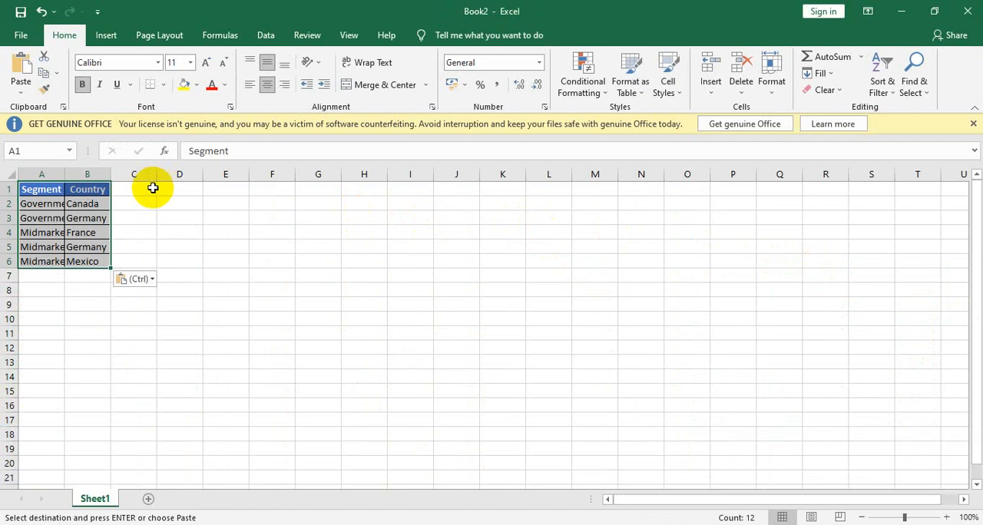
Step: Copy the Product and Units Sold headers from O7:P7 of Product details data into C1:D1 of the new workbook
key(alt+Tab)
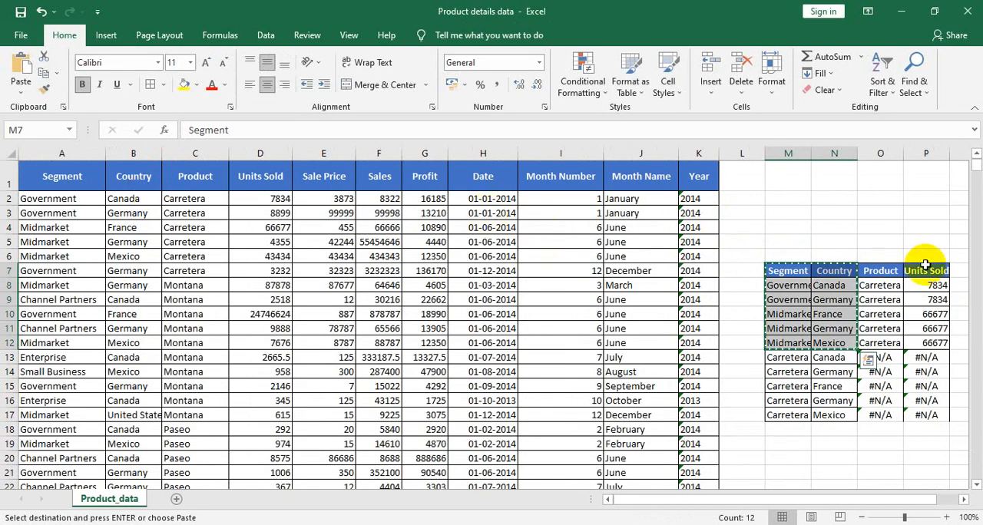
click(886, 270)
key(shift+Right)
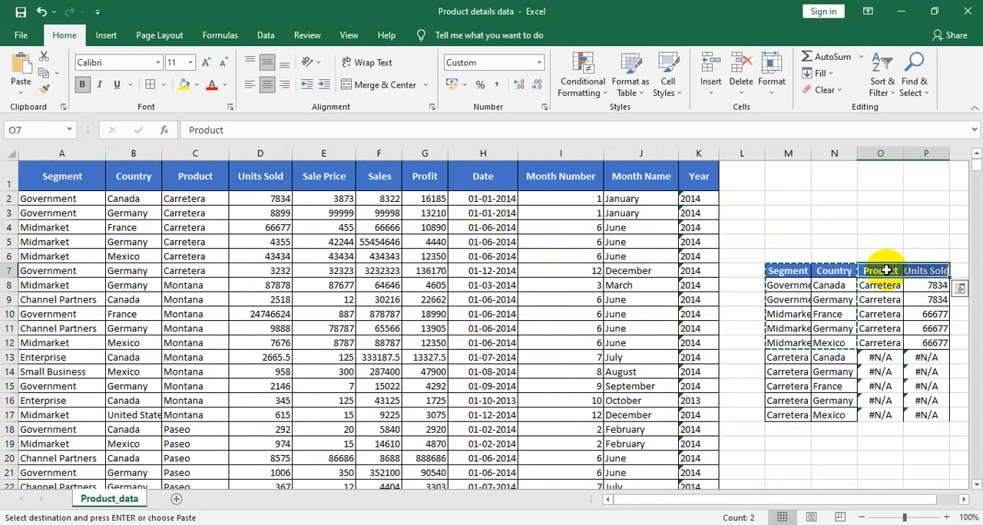
key(ctrl+c)
key(alt+Tab)
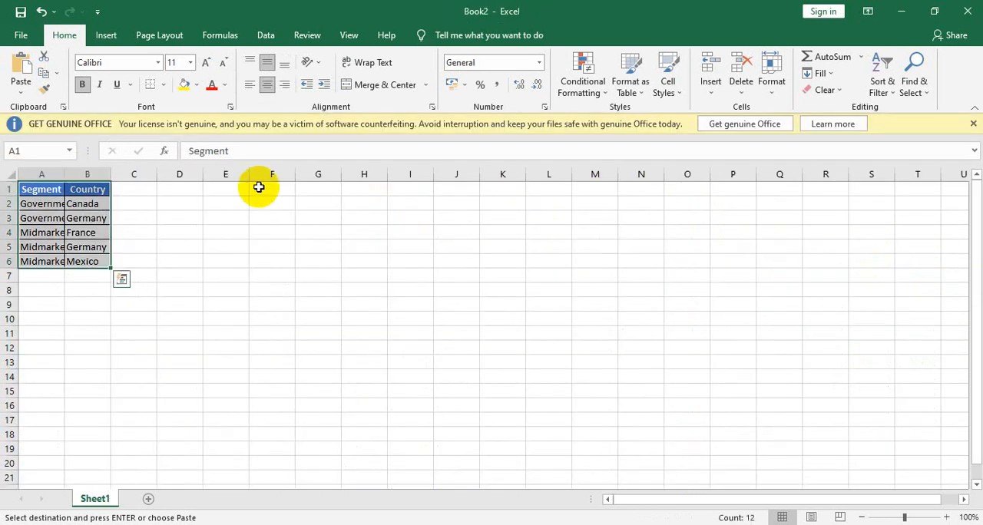
click(124, 189)
key(ctrl+v)
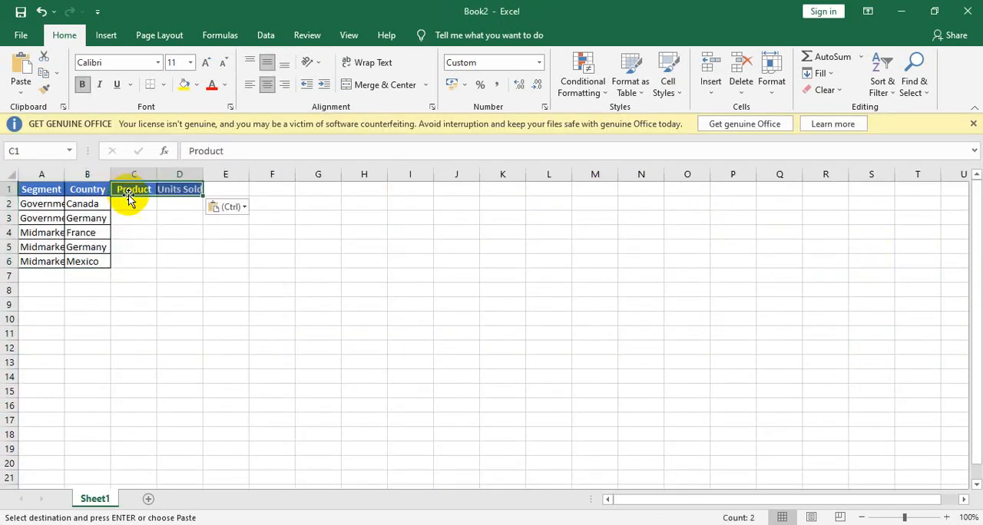
Step: Dismiss the licence notice and enter =VLOOKUP(A2,'[Product details data.xlsx]Product_data'!$A:$D,1,0) in C2 under Product
click(130, 200)
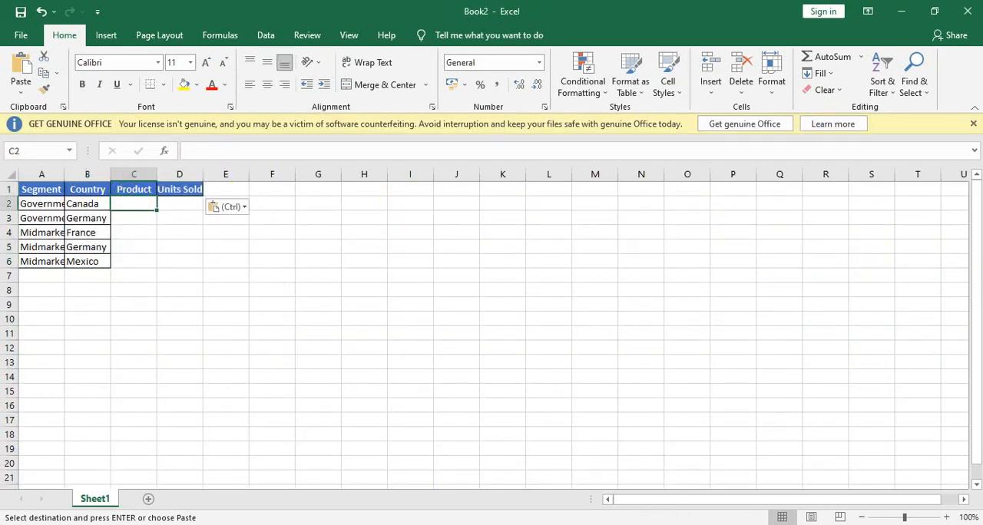
click(973, 126)
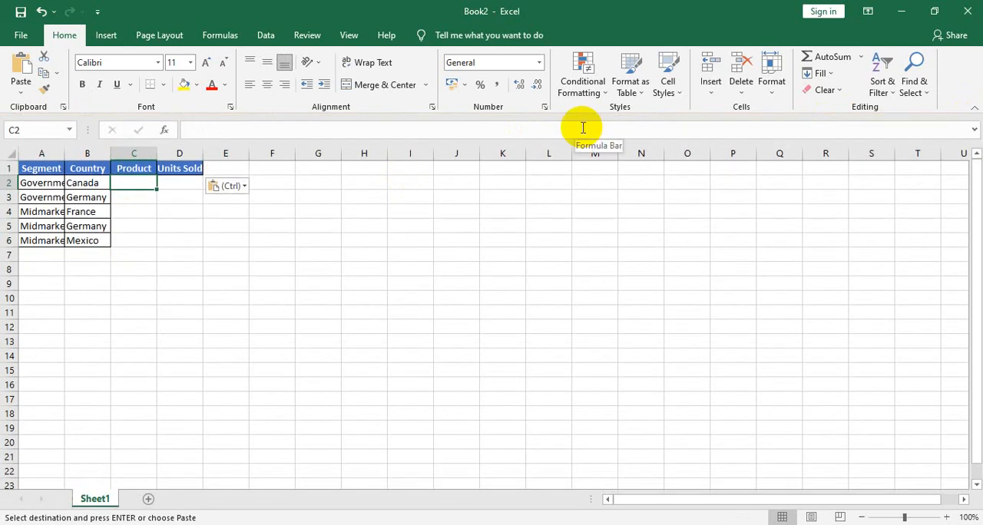
text(=vlo)
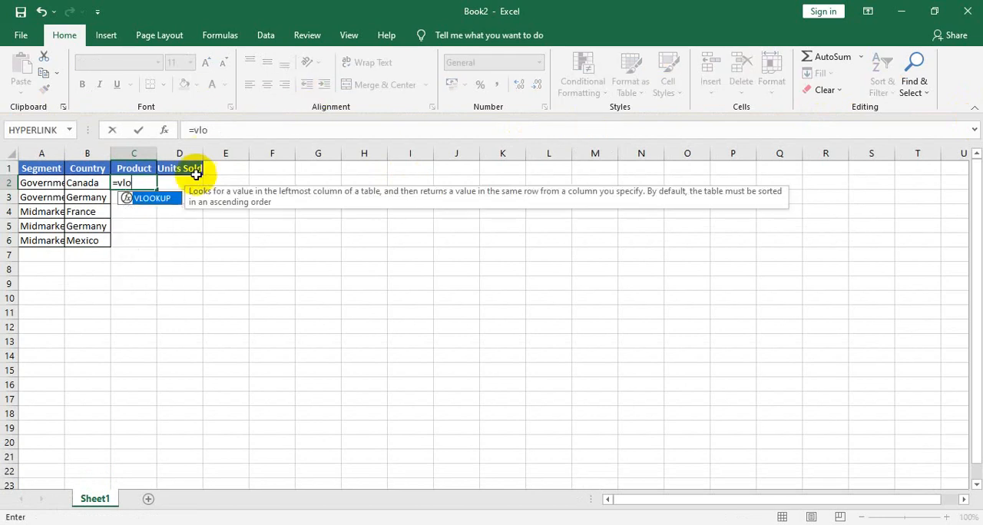
double_click(158, 197)
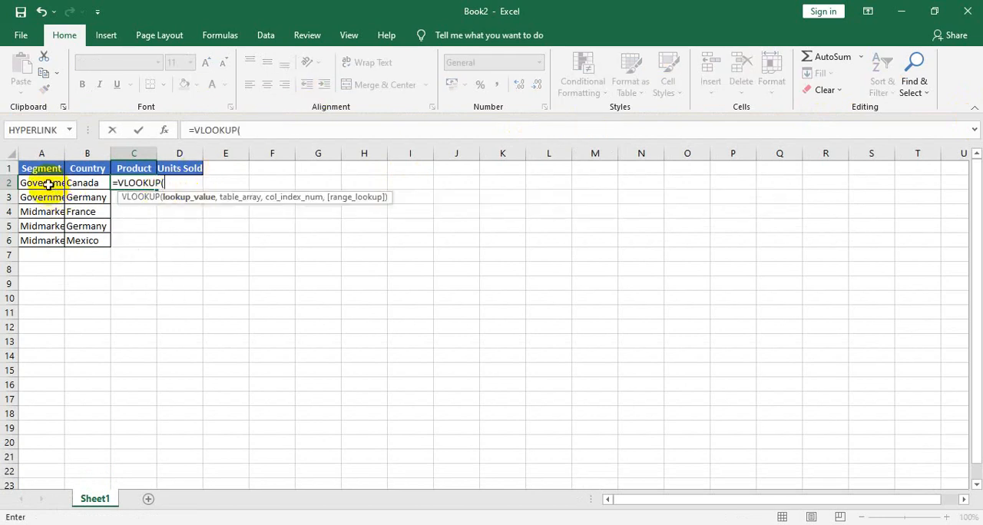
click(47, 184)
text(,)
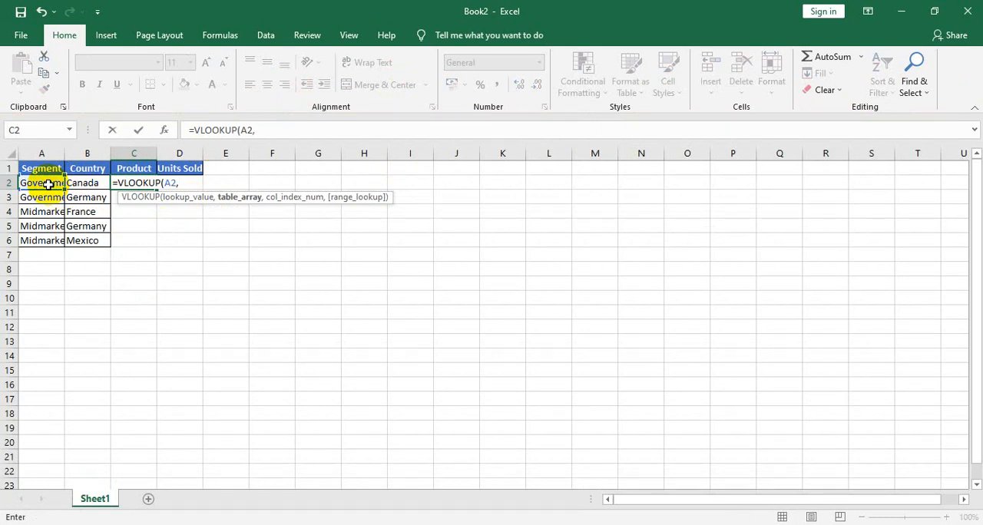
key(alt+Tab)
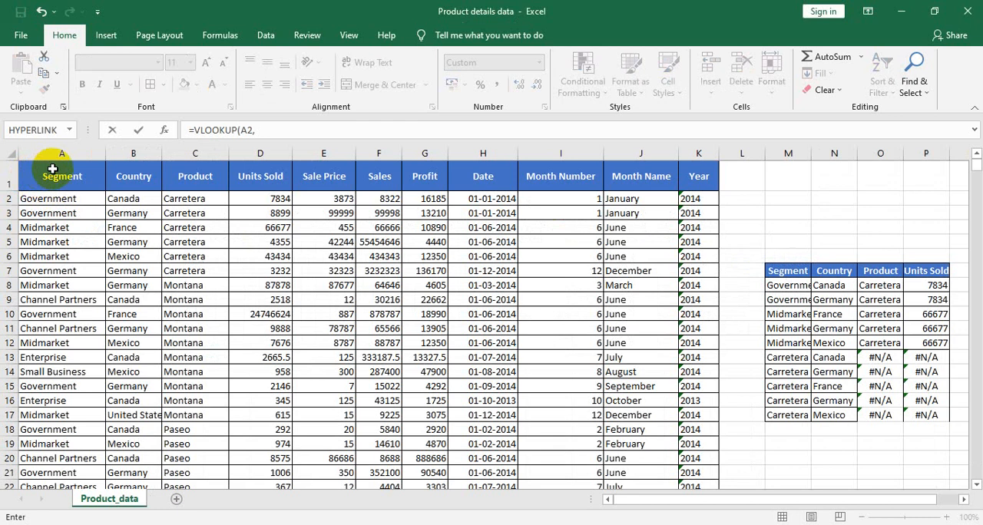
drag(59, 153, 260, 154)
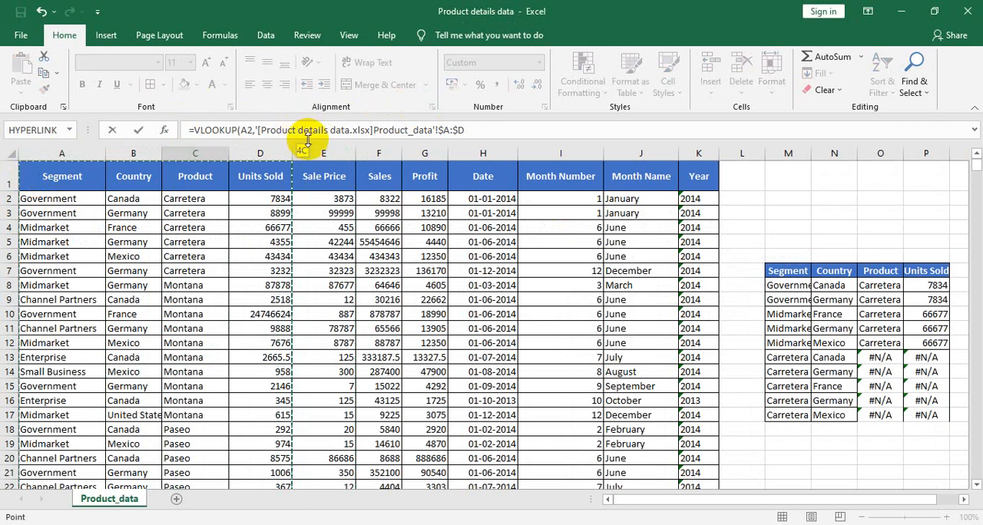
click(471, 130)
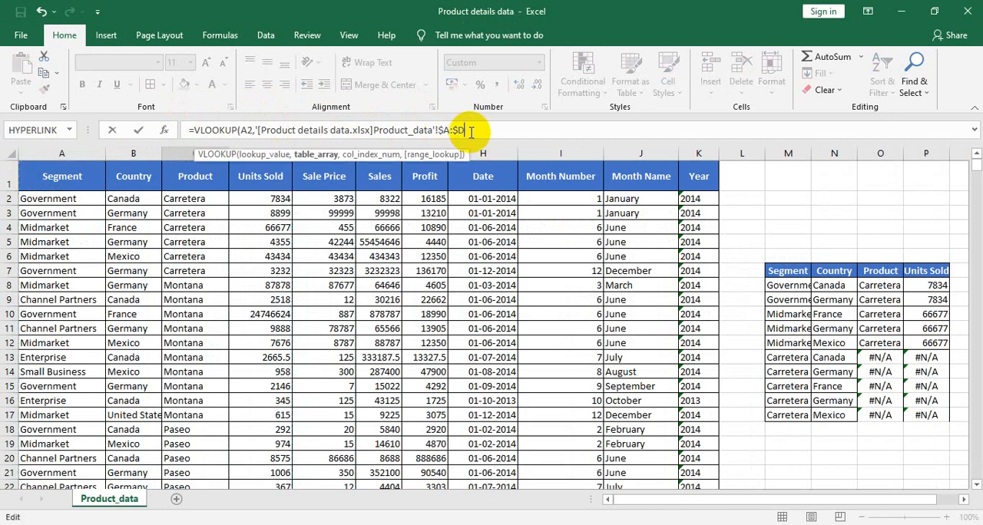
text(,10,)
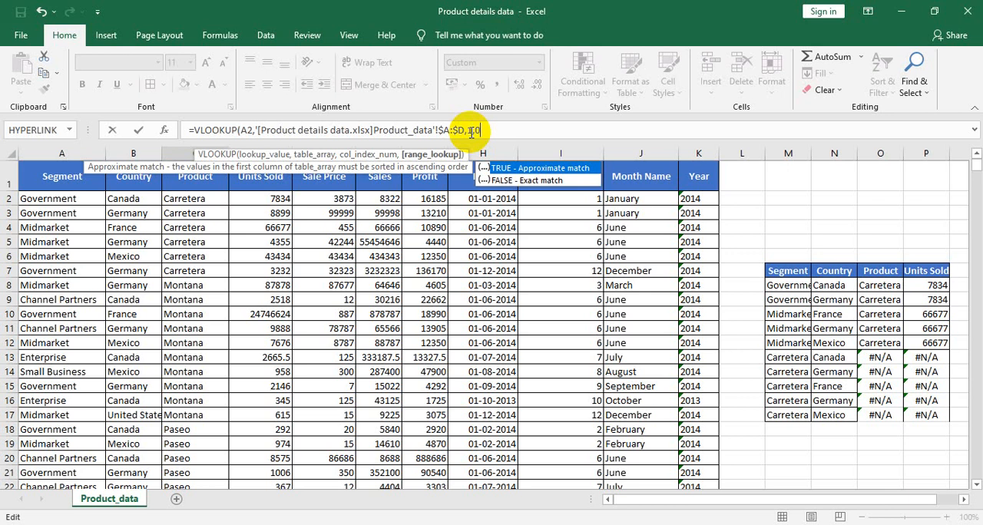
text())
key(Return)
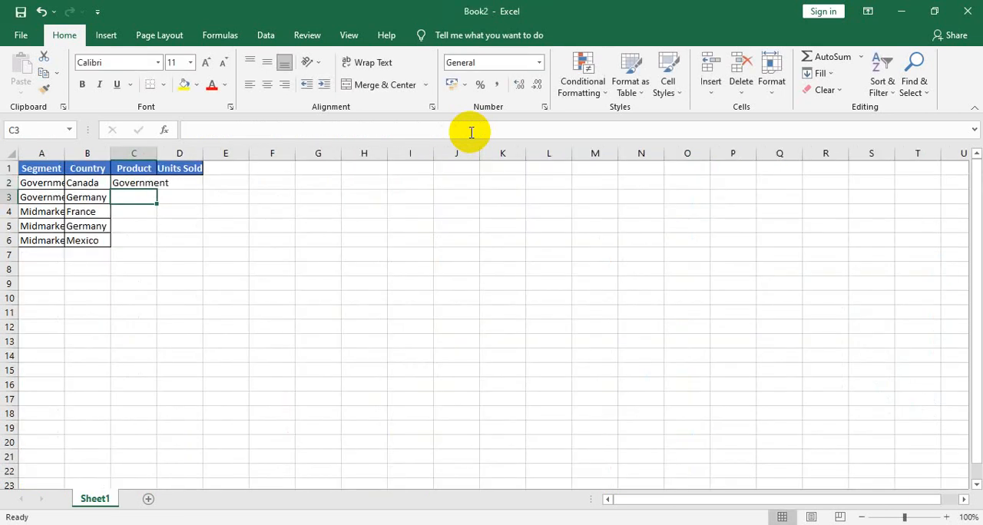
Step: Check the Product column's position in the source data and set the column index of the VLOOKUP in C2 to 3
click(128, 183)
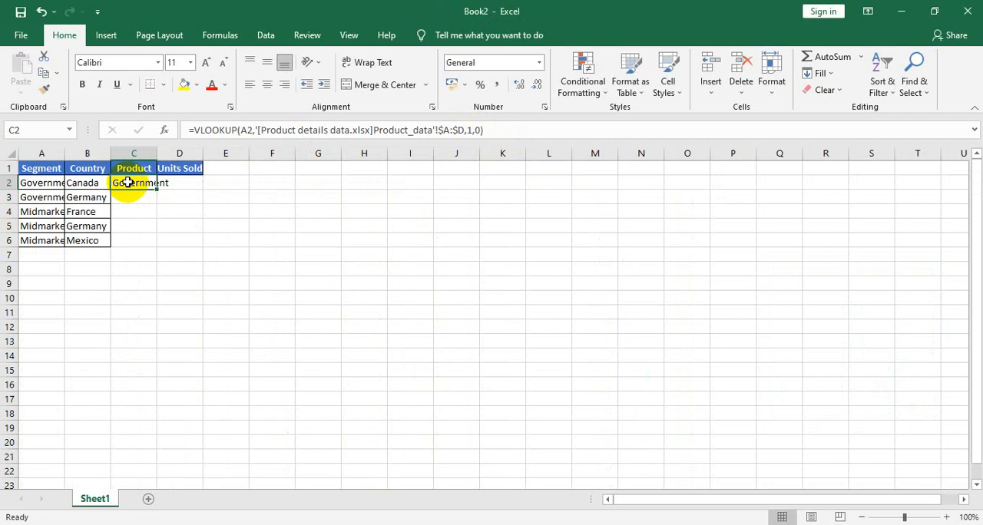
key(alt)
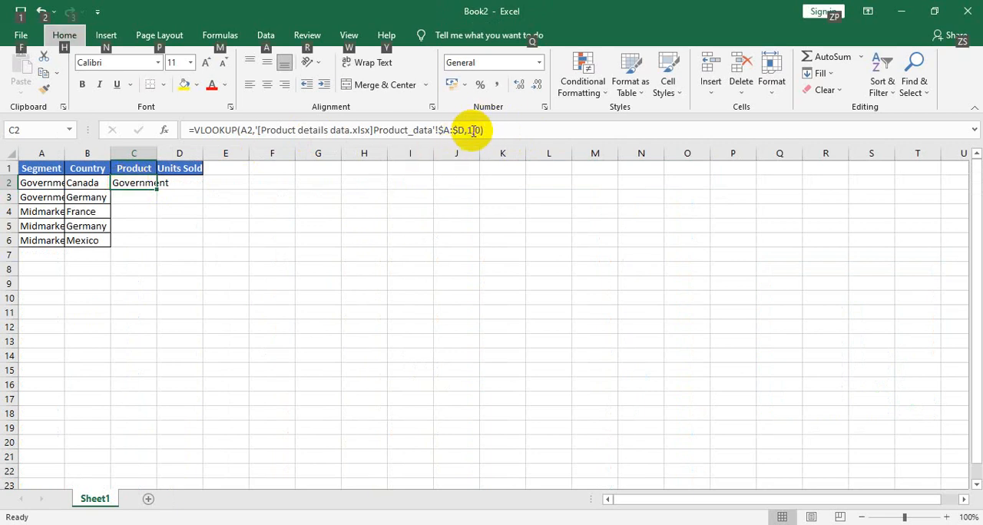
key(alt+Tab)
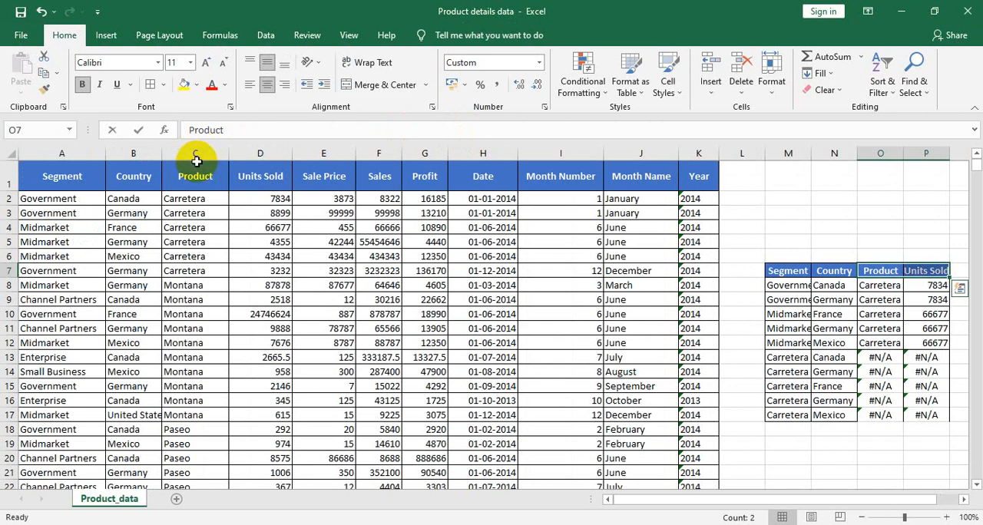
key(alt+Tab)
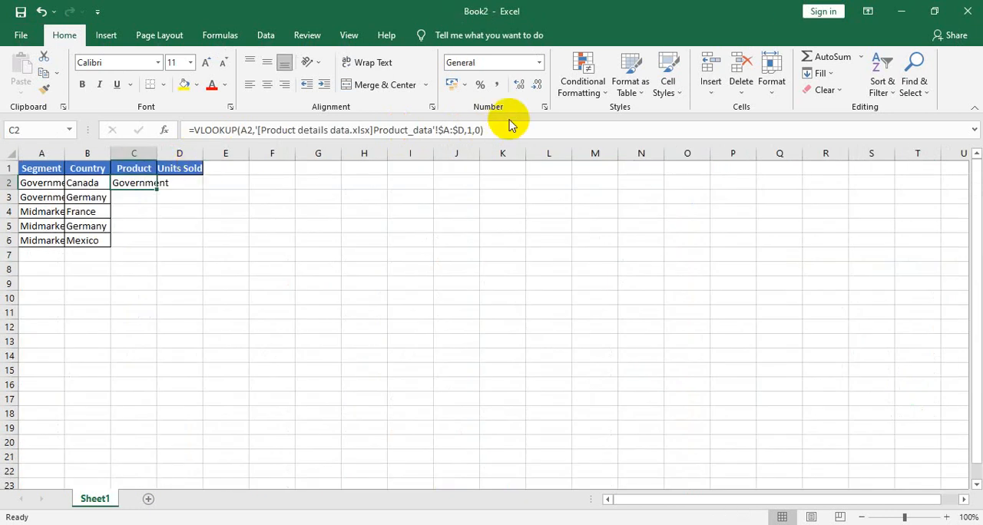
click(470, 129)
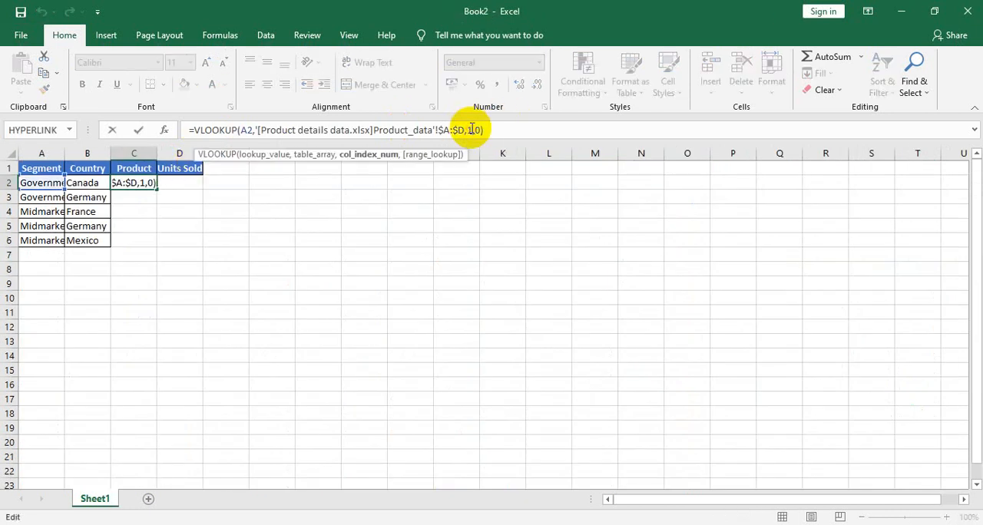
key(BackSpace)
text(3)
key(Tab)
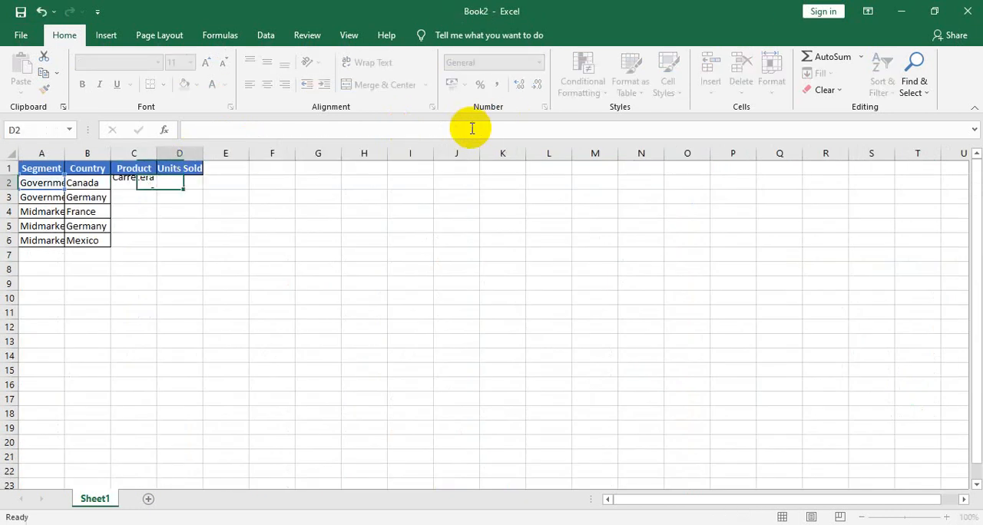
Step: Fill the Product VLOOKUP formula from C2 down to C6
key(Left)
key(shift+Down)
key(shift+Down)
key(shift+Down)
key(shift+Down)
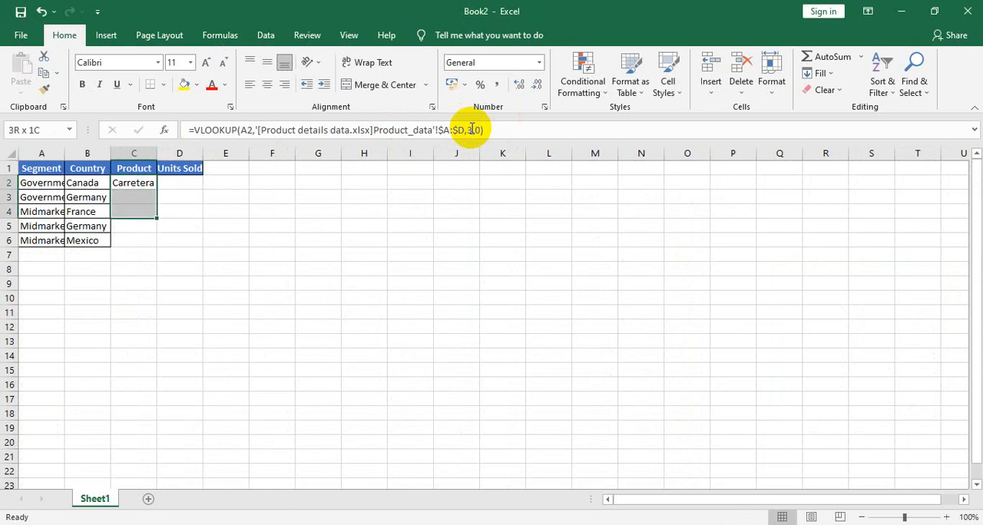
key(ctrl+d)
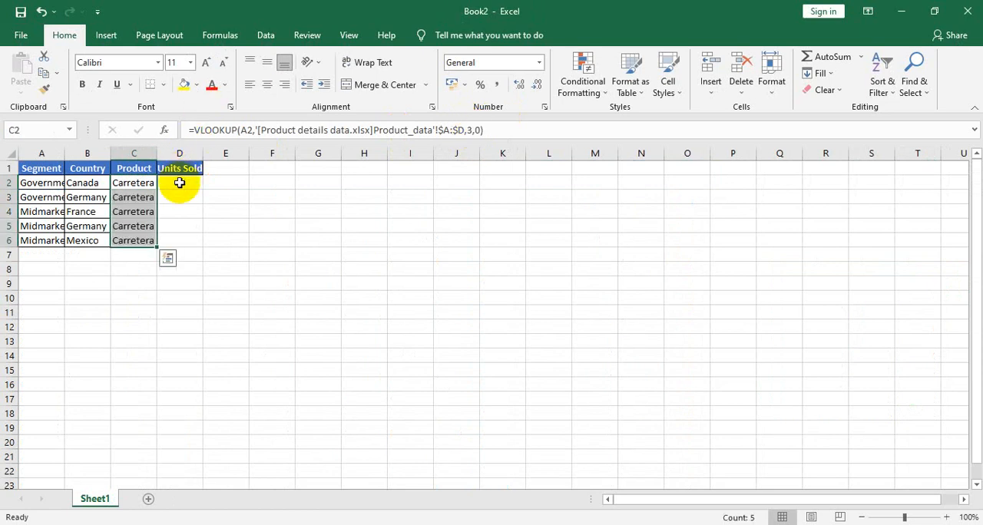
Step: Start a VLOOKUP formula in D2 under Units Sold with A2 as the lookup value
click(179, 183)
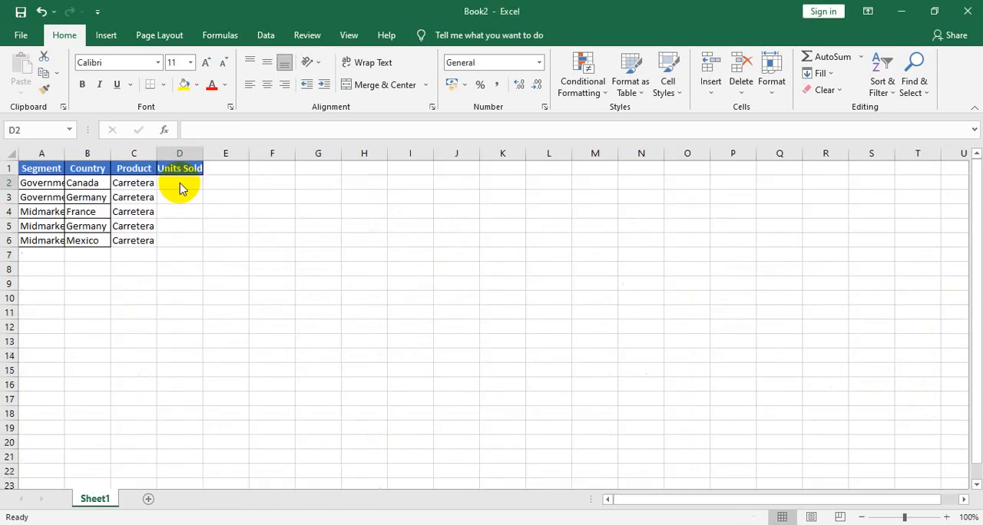
text(=vlo)
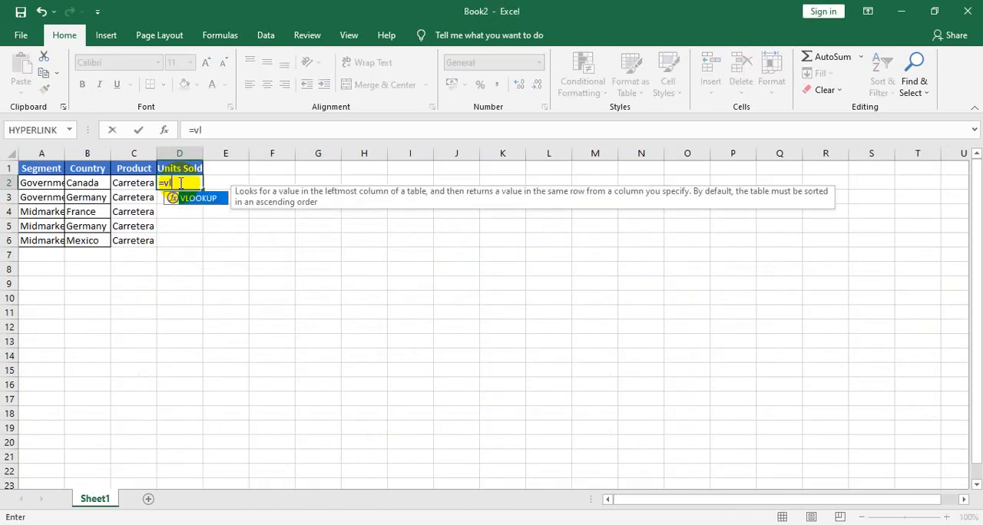
double_click(197, 199)
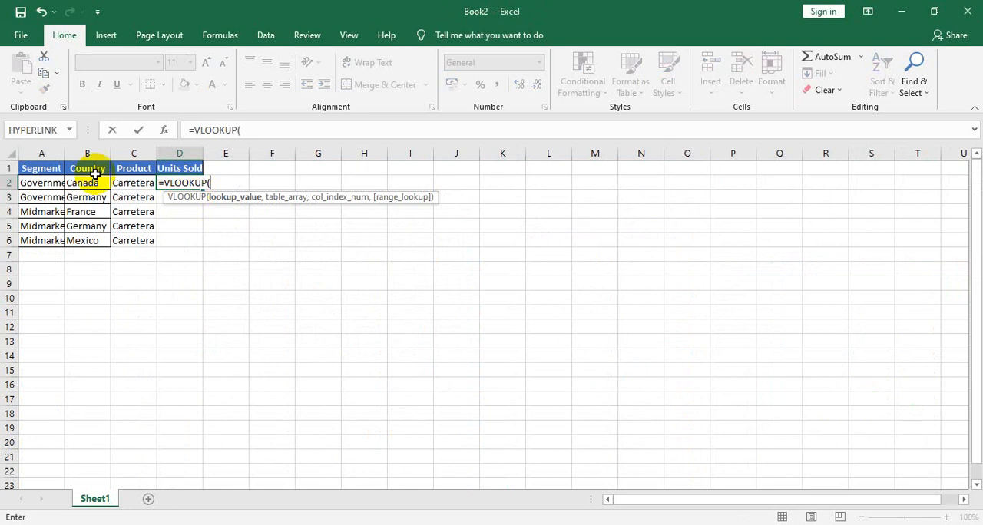
click(46, 182)
text(,)
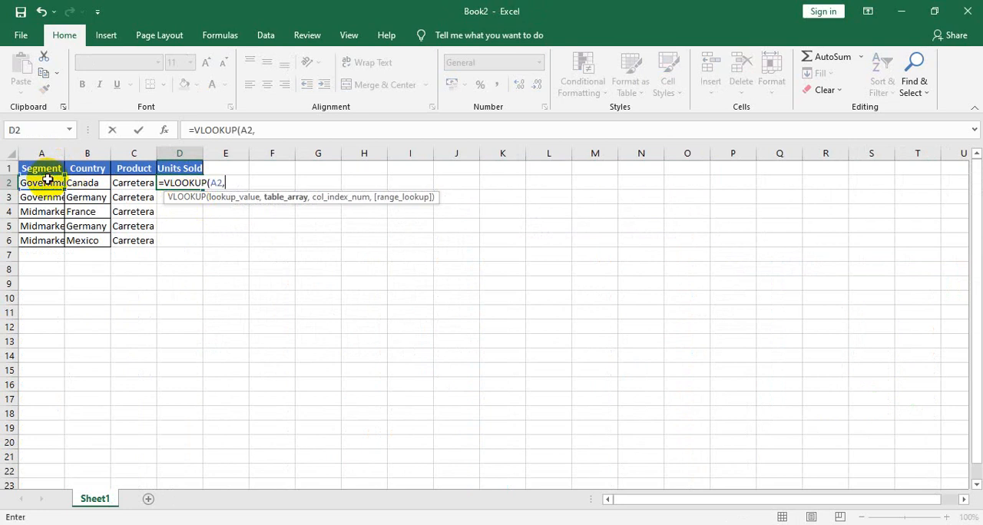
Step: Set the VLOOKUP's table array to columns A:D of the Product_data sheet in the Product details data workbook
key(alt)
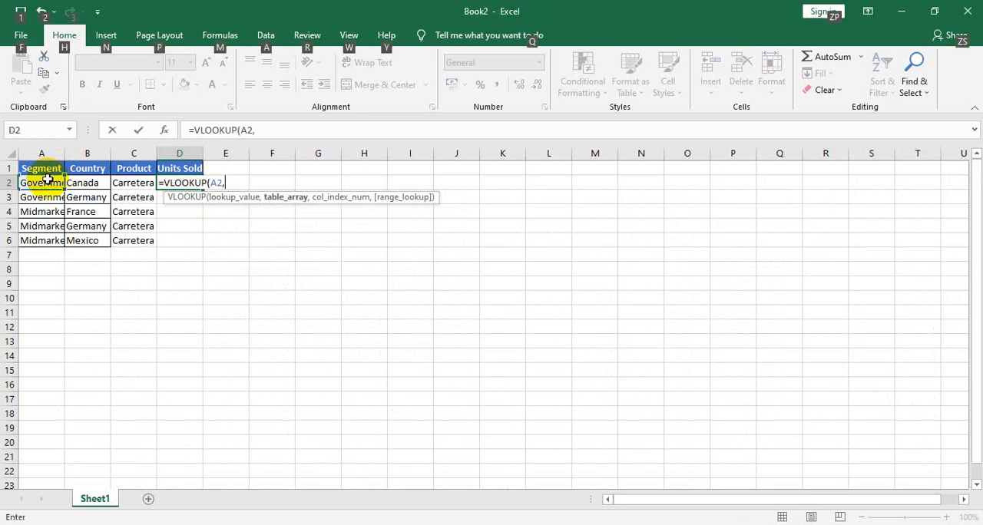
key(alt+Tab)
click(48, 153)
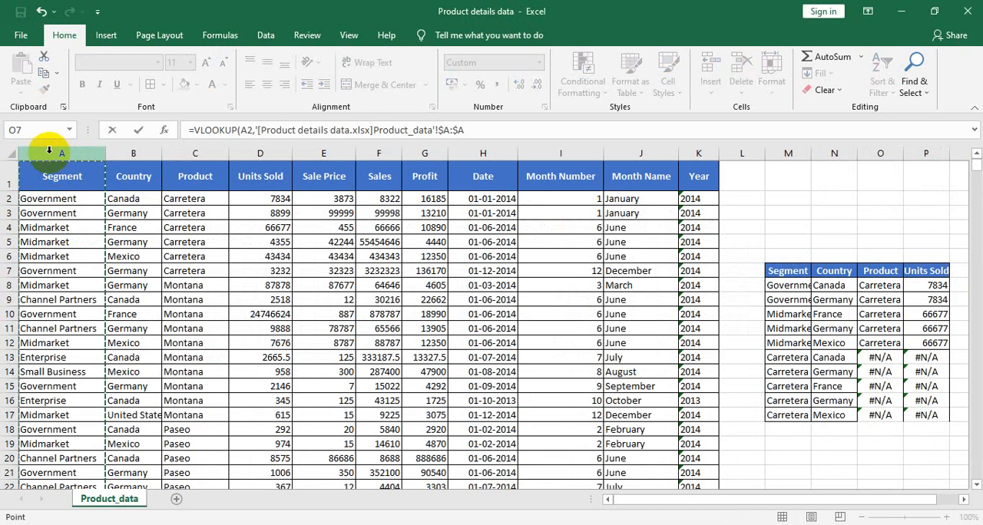
key(shift+Right)
key(shift+Right)
key(shift+Right)
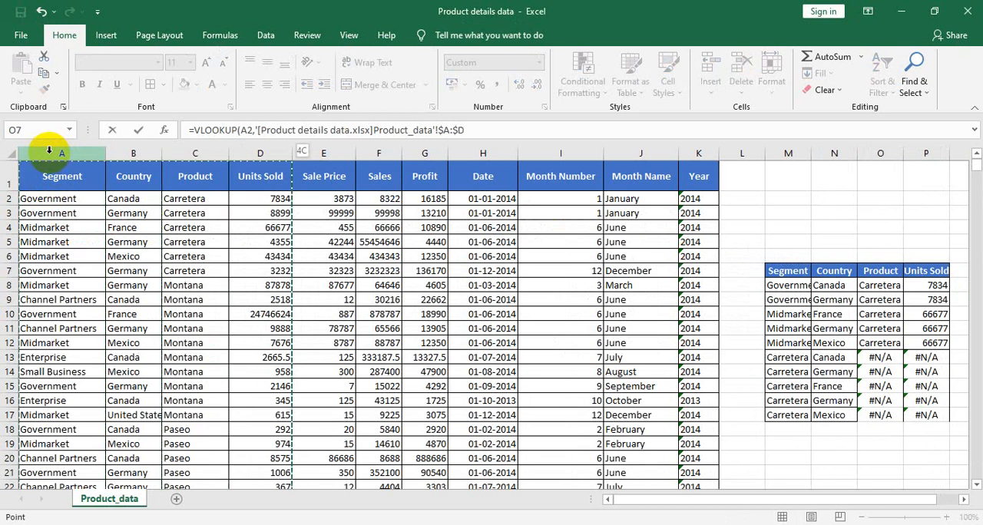
Step: Complete the Units Sold VLOOKUP with column index 4 and 0 for an exact match
click(477, 130)
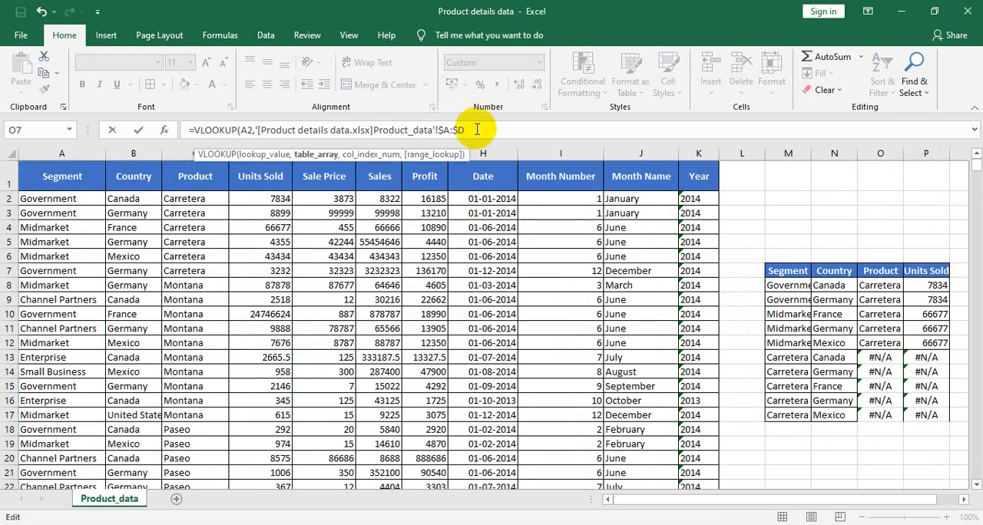
text(,)
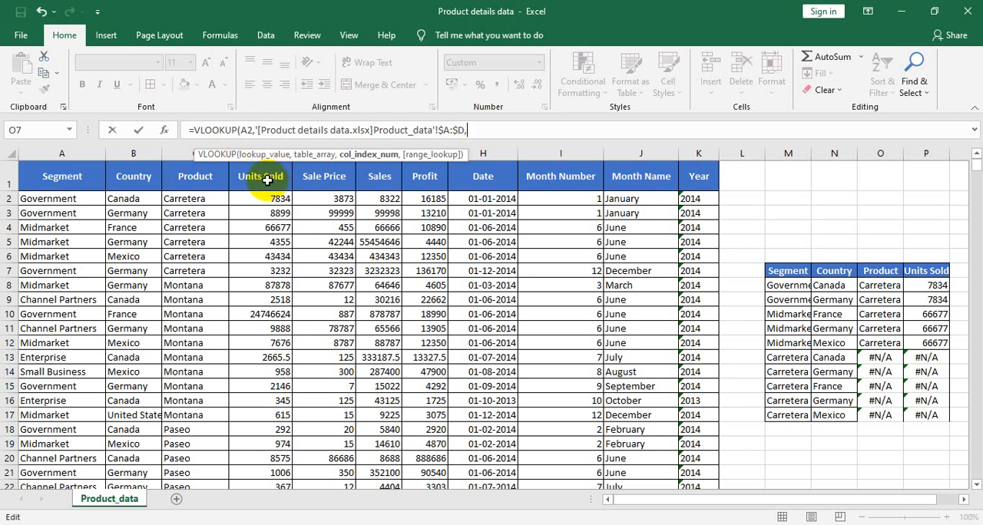
text(4,0)
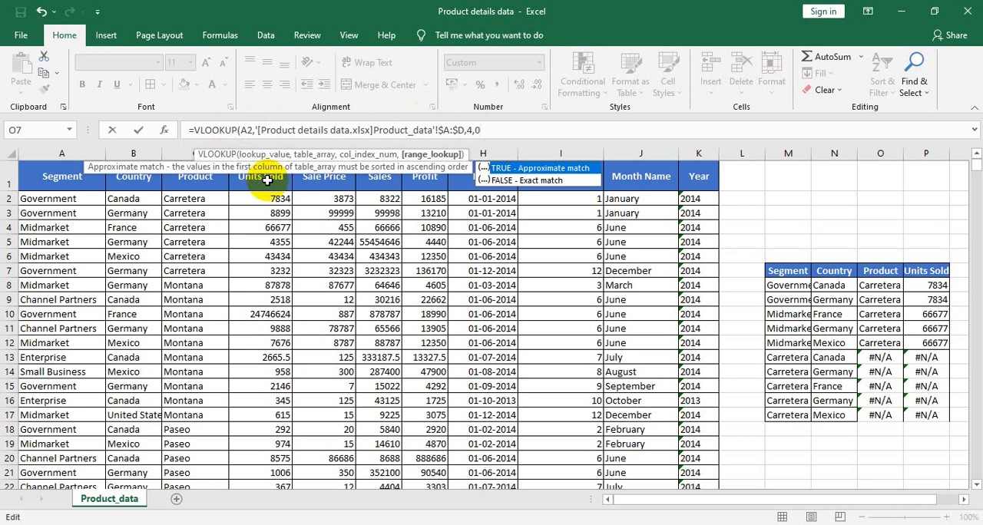
text())
key(Return)
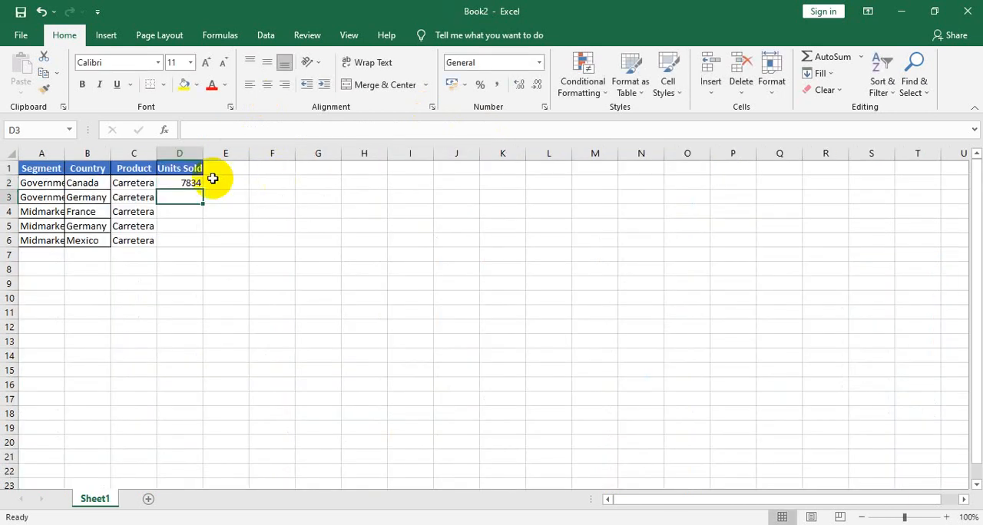
Step: Fill the Units Sold VLOOKUP formula from D2 down to D6
click(194, 181)
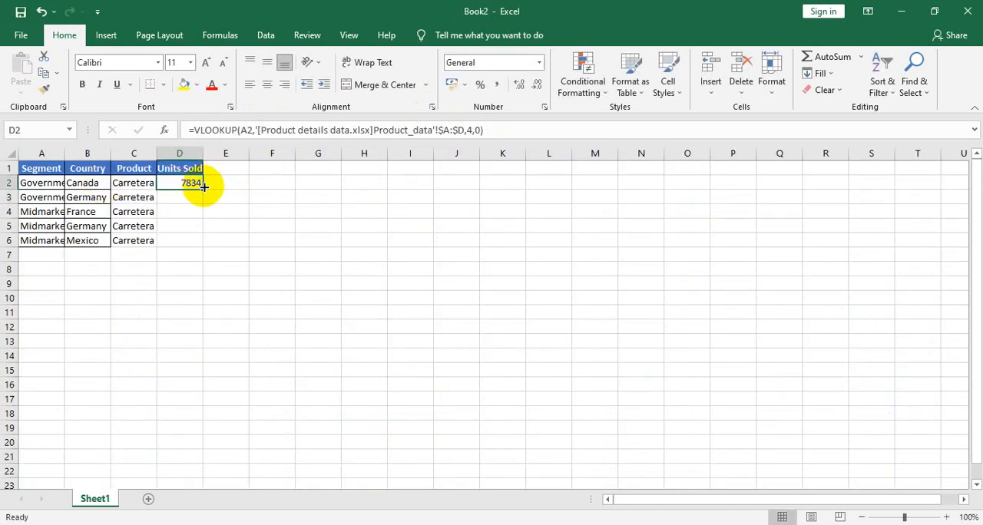
double_click(204, 187)
click(219, 193)
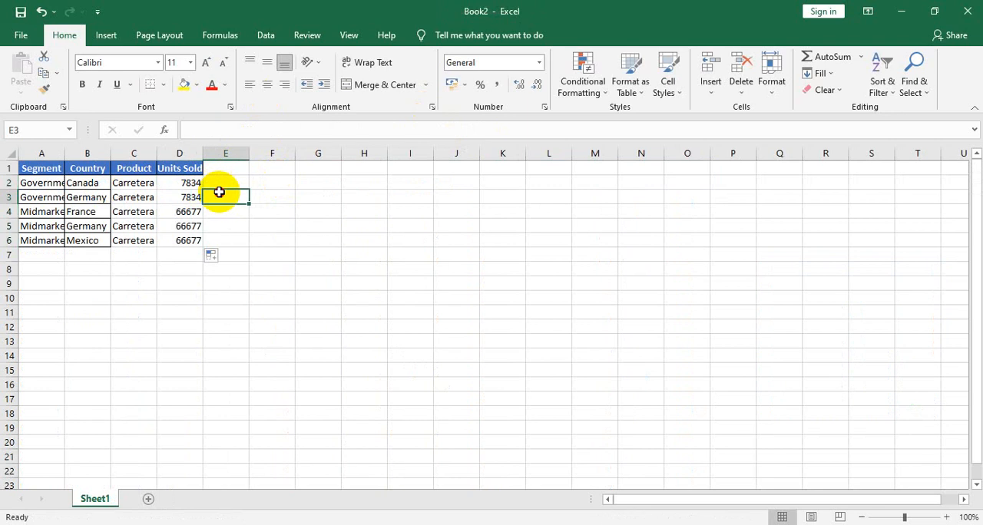